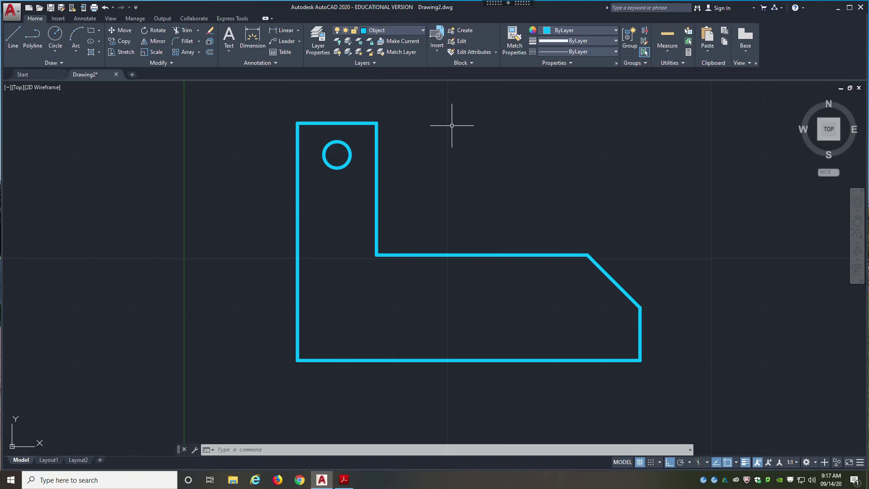
Make the Dimensions layer current and open the Layout1 sheet.
click(398, 31)
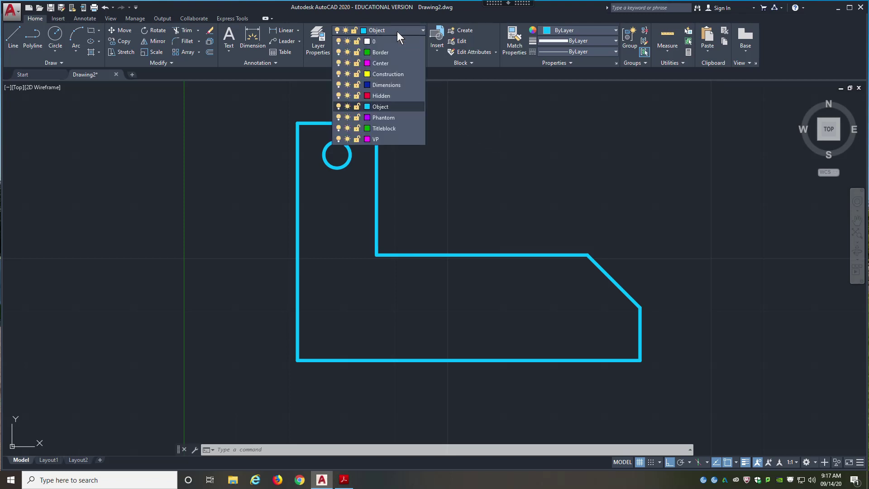
click(387, 85)
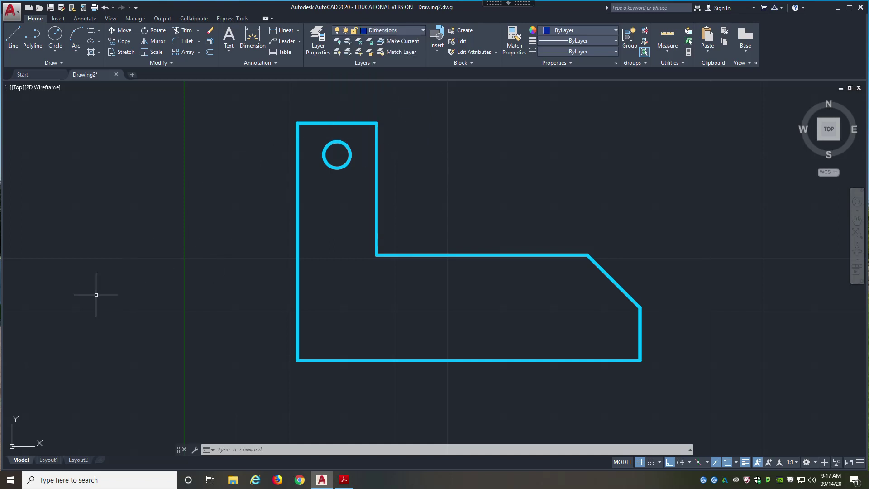
click(53, 460)
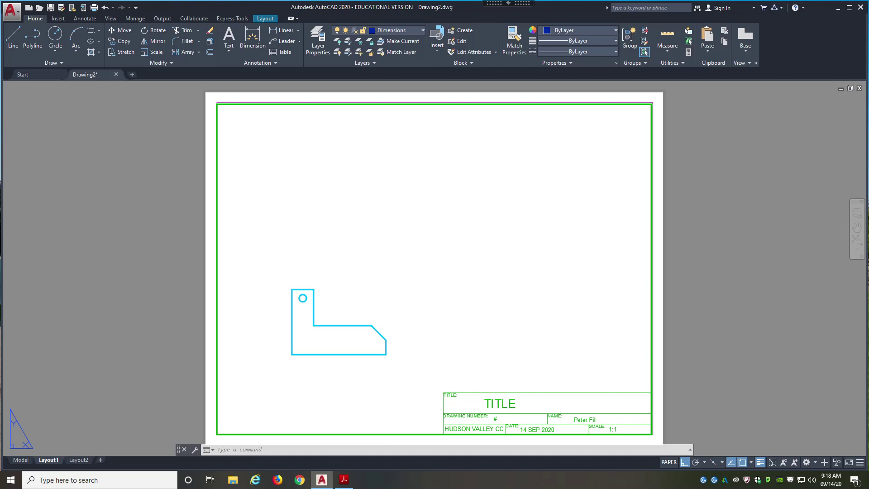
Activate the layout viewport, set its scale to 2:1 and reposition the part near the middle of the sheet.
double_click(392, 246)
mouse_move(374, 301)
middle_down()
mouse_move(464, 233)
mouse_move(483, 228)
middle_up()
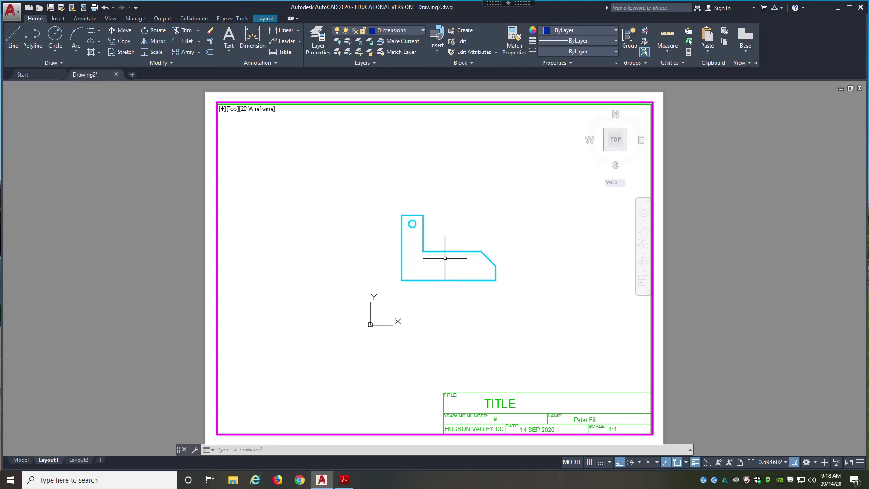
scroll(445, 258, up, 2)
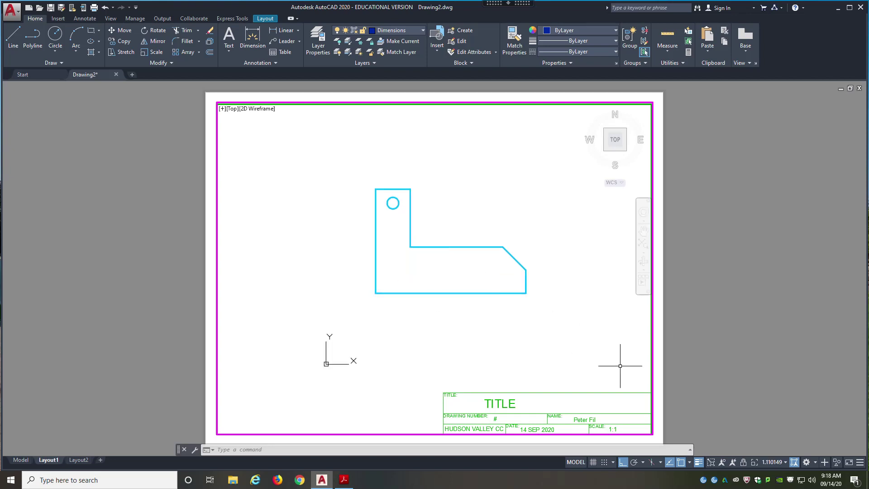
click(772, 460)
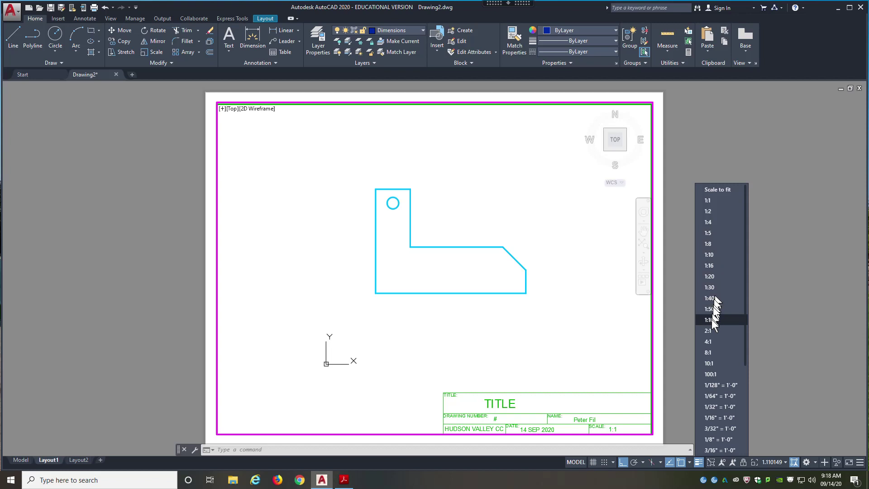
click(711, 332)
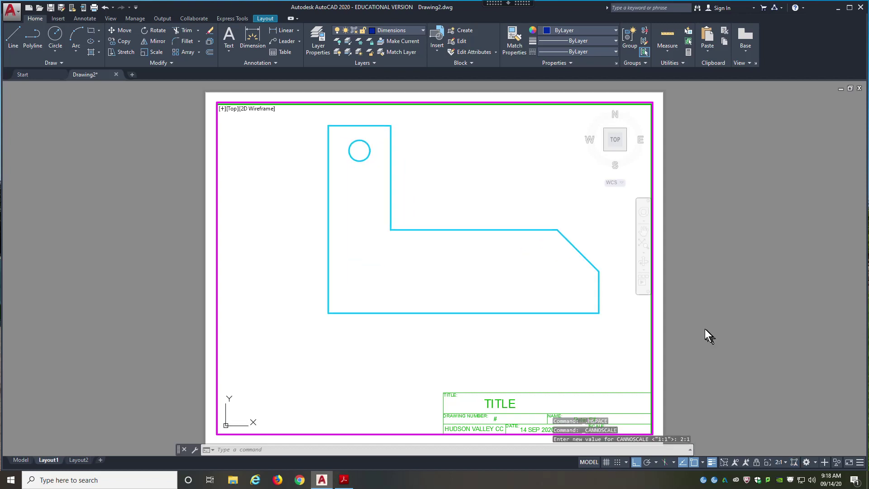
middle_drag(522, 202, 506, 234)
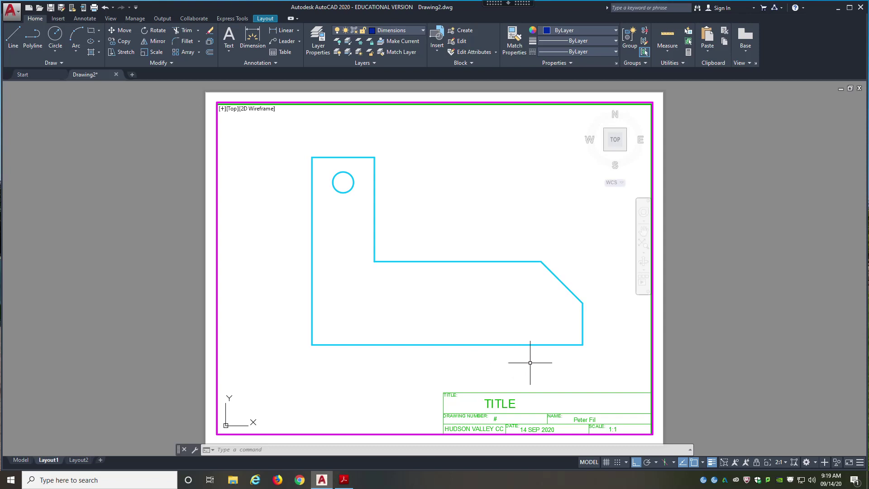
Try the viewport at 1:1 scale and return it to 2:1.
click(776, 460)
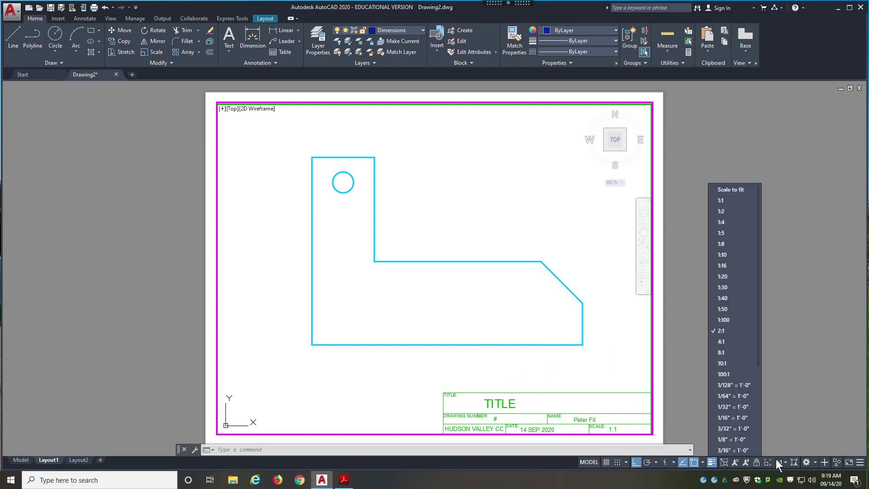
click(727, 201)
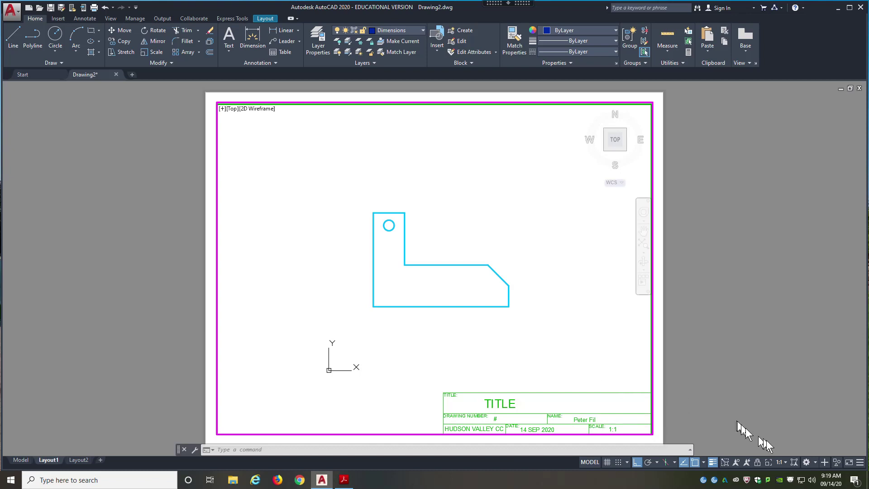
click(780, 460)
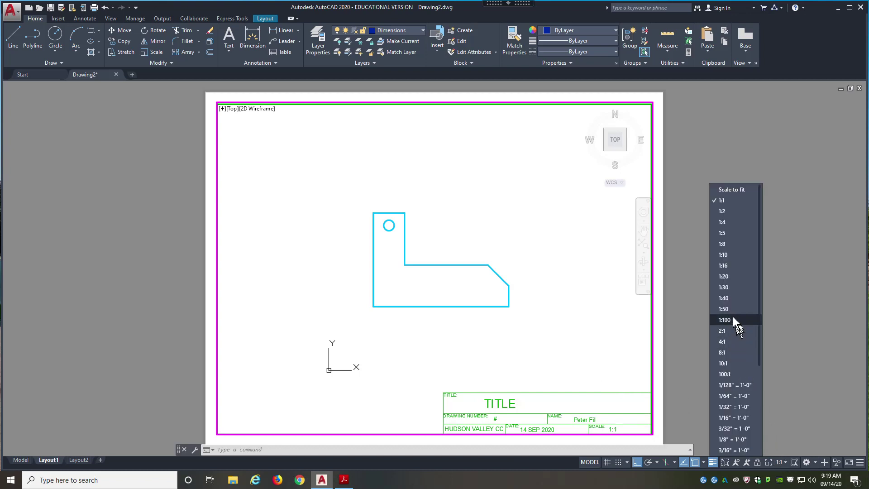
click(729, 331)
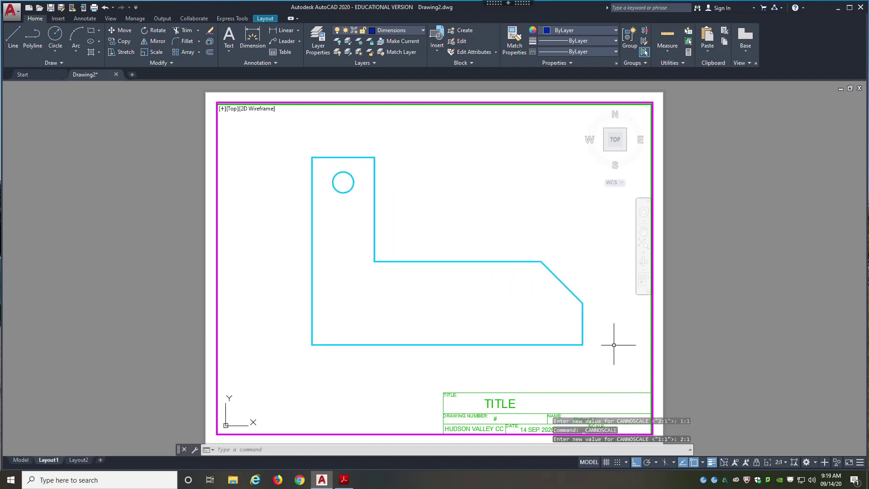
Shift the part slightly within the viewport and return to paper space.
mouse_move(562, 364)
middle_down()
mouse_move(557, 355)
mouse_move(558, 369)
middle_up()
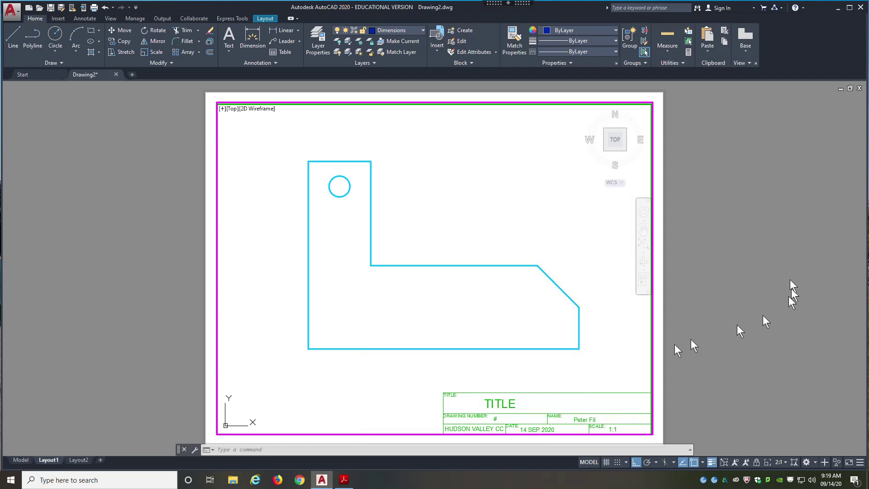
double_click(727, 296)
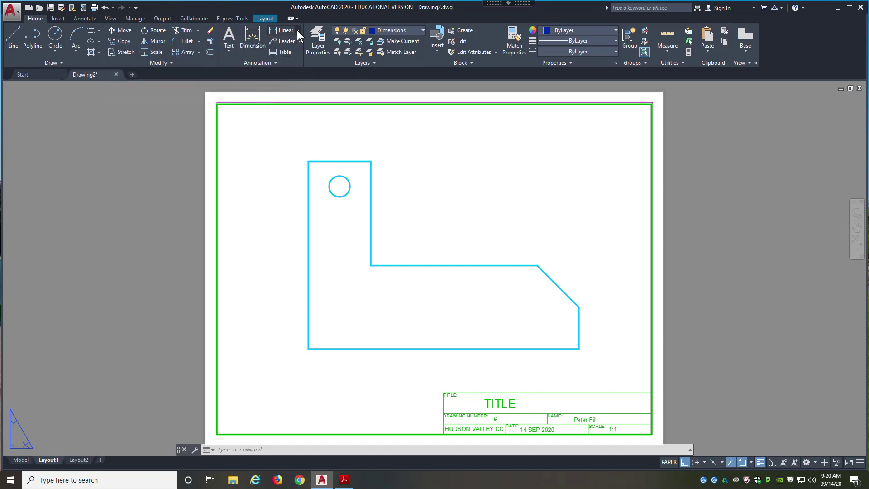
click(297, 31)
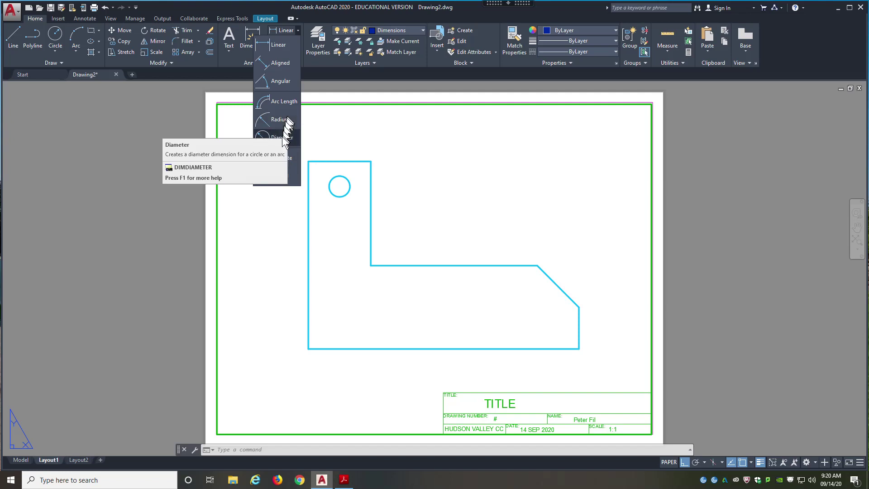
click(298, 32)
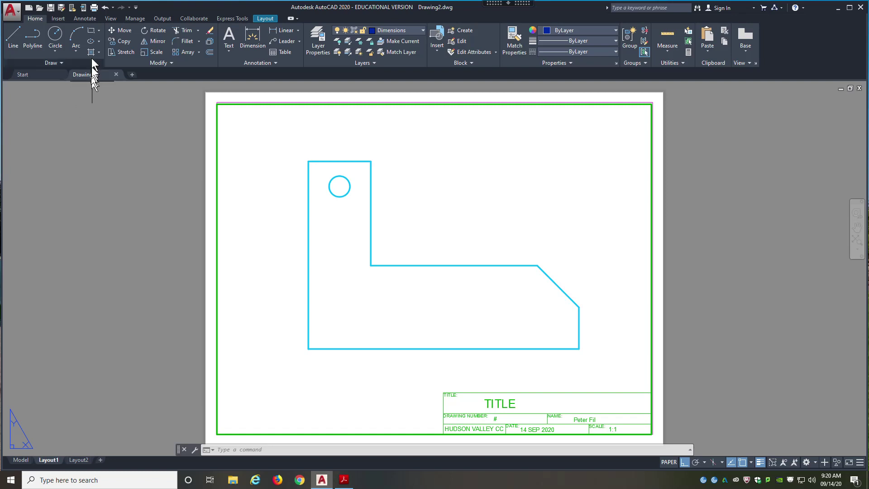
click(84, 19)
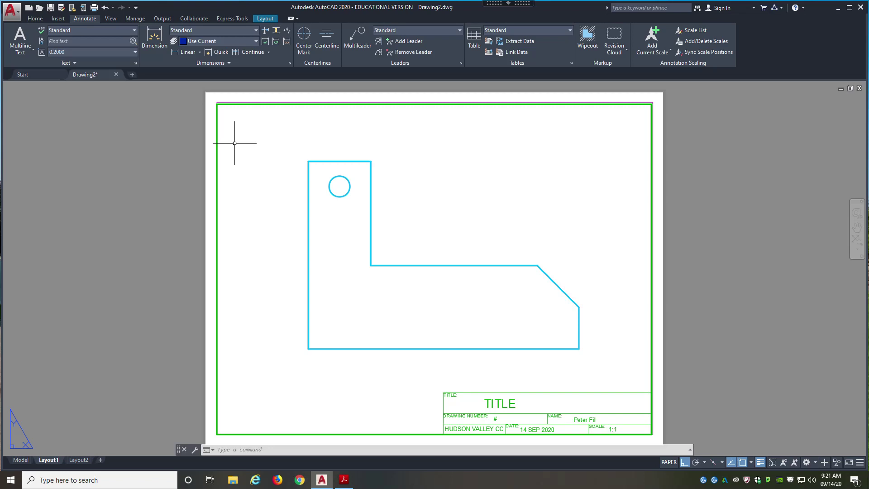
click(35, 18)
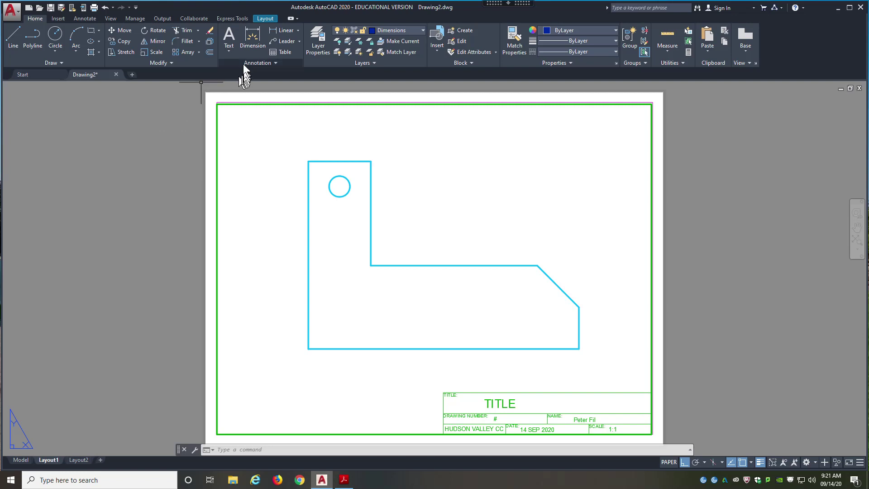
Dimension the part's full-height left edge, placing the dimension outside the part to its left.
click(250, 46)
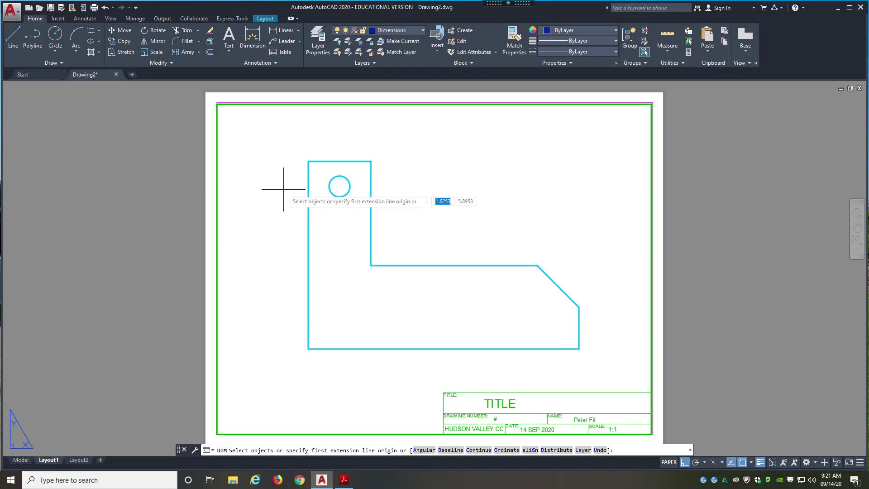
key(Return)
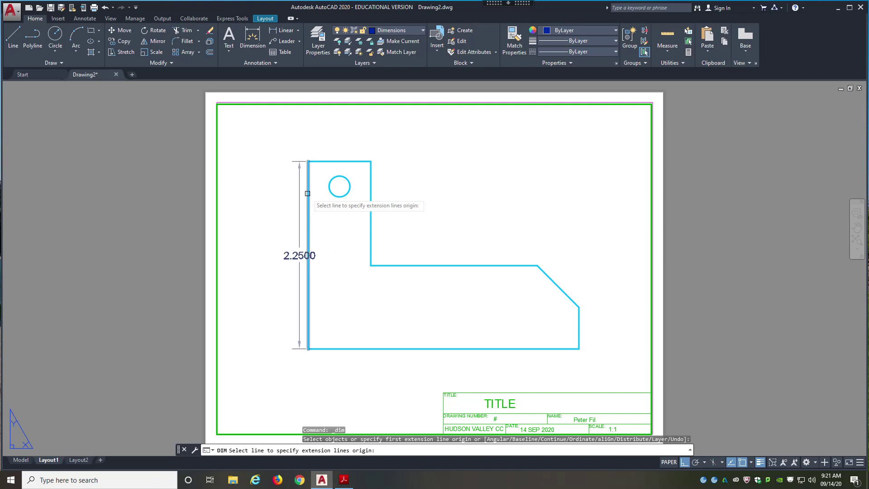
key(Escape)
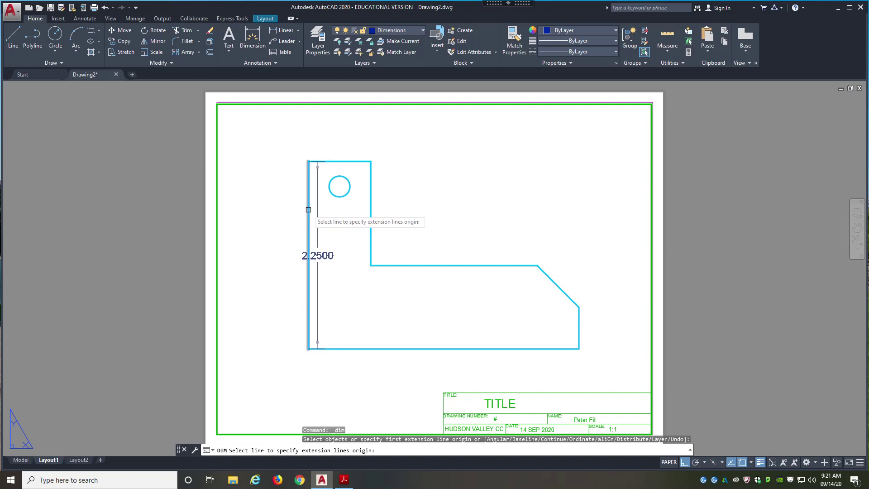
click(308, 210)
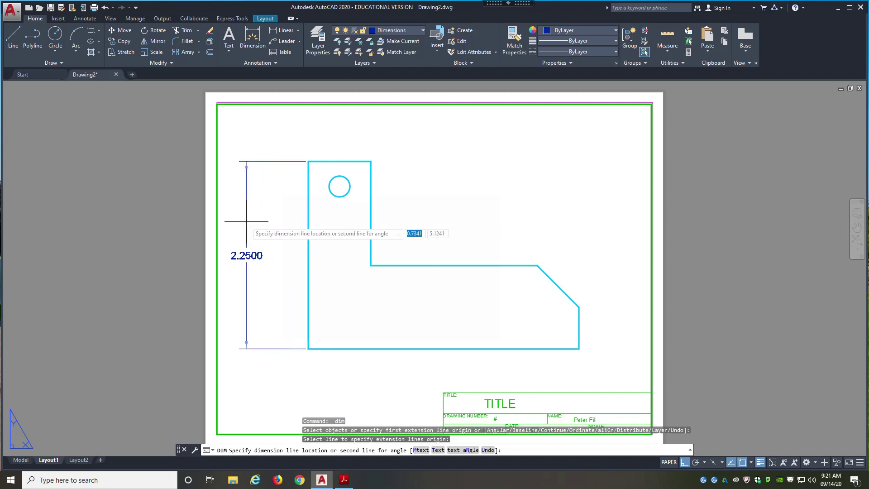
click(246, 222)
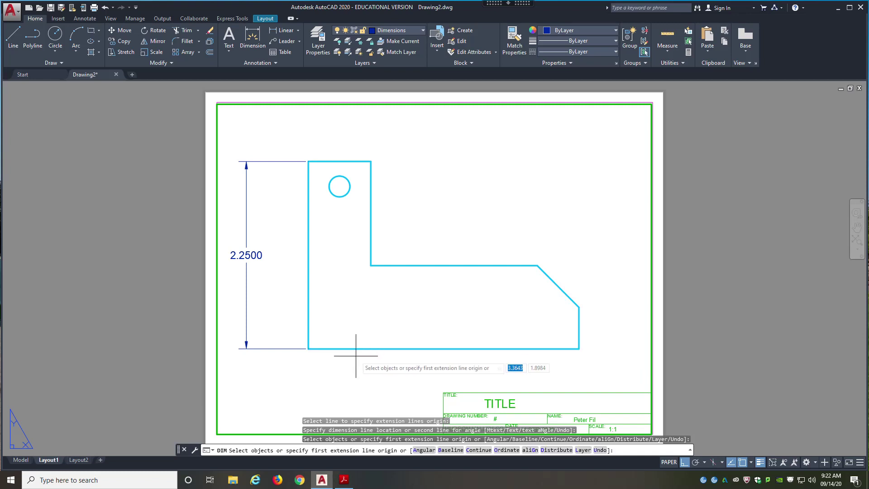
Dimension the overall width below the part, and the short vertical right edge just beside it.
click(311, 349)
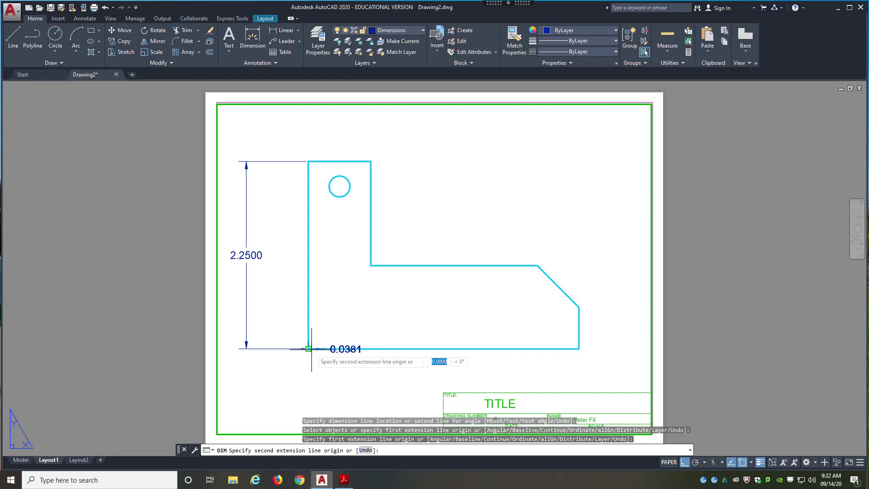
click(579, 349)
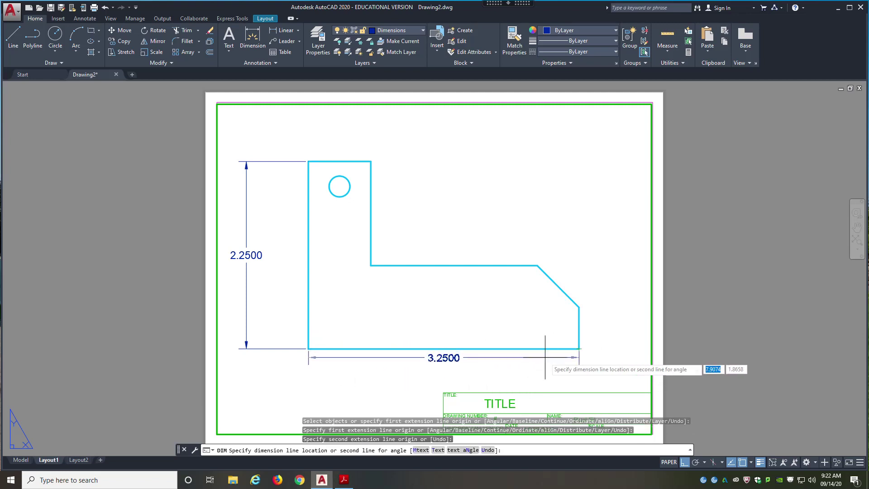
click(442, 373)
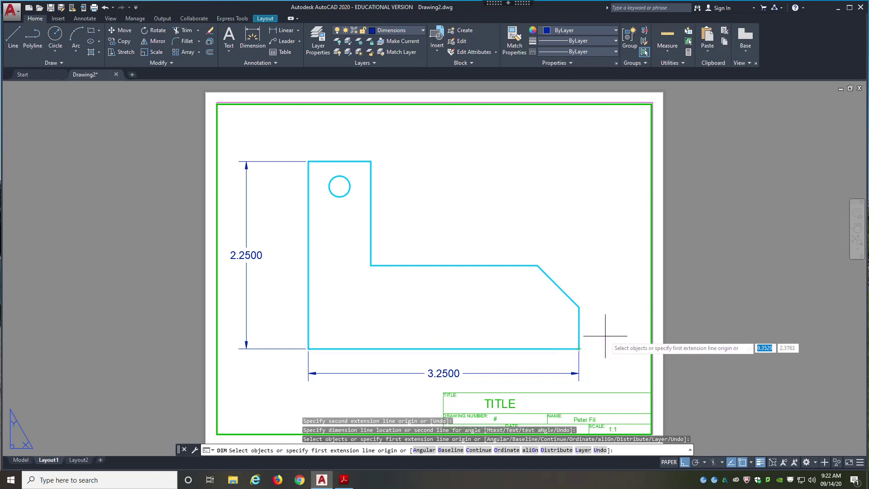
click(578, 336)
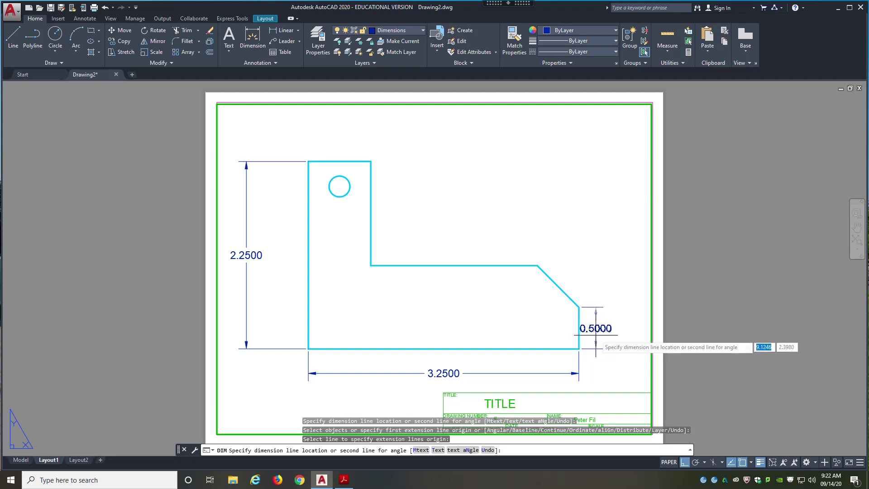
click(597, 346)
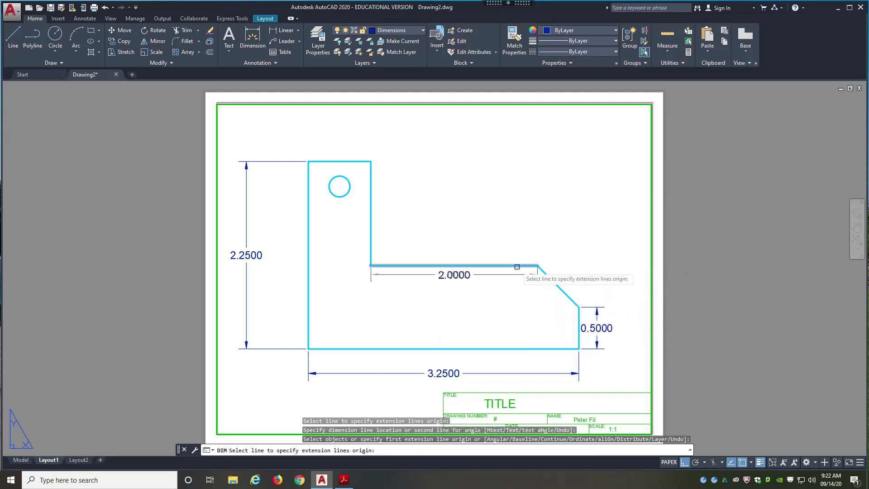
Dimension the height from the bottom edge to the upper horizontal edge of the foot, outside the short right-edge dimension.
click(530, 348)
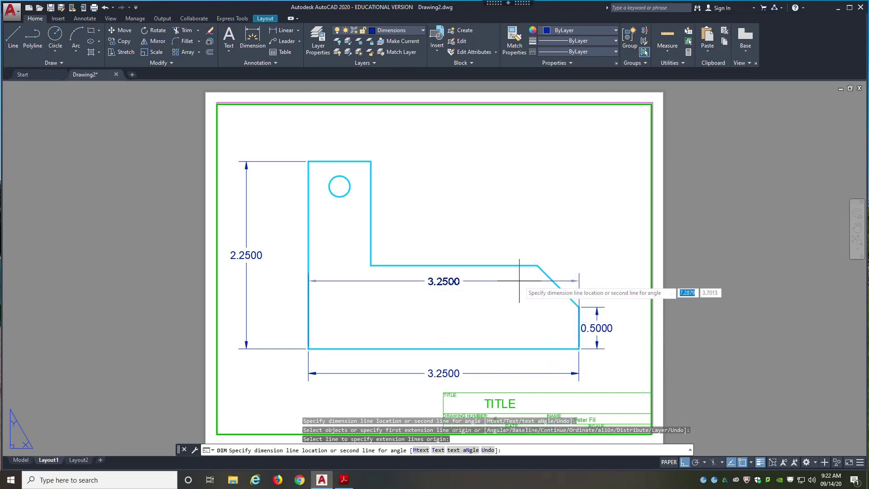
click(514, 265)
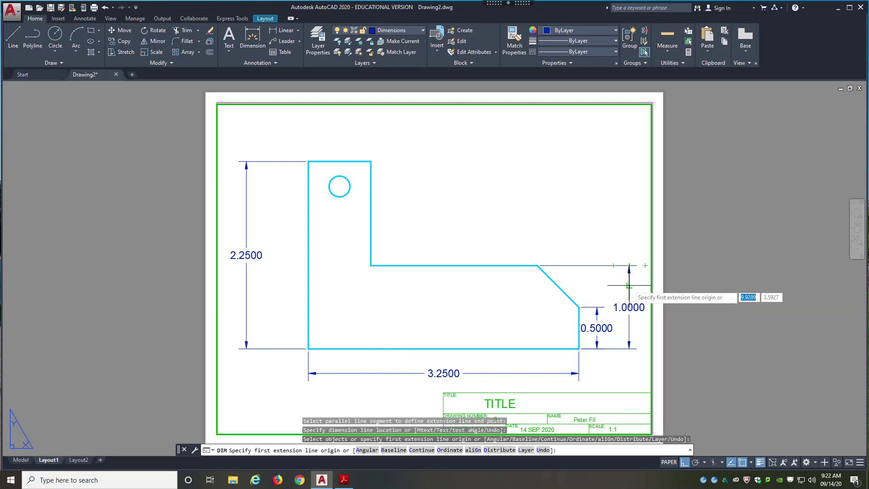
click(630, 285)
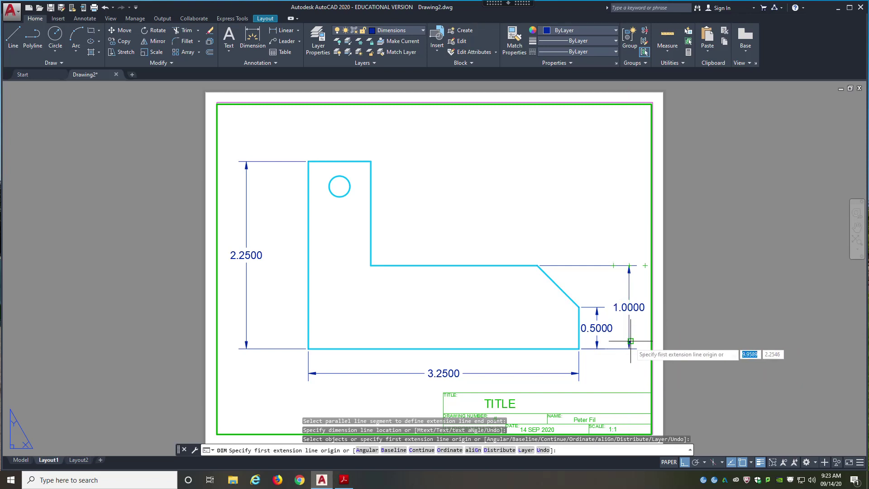
click(478, 449)
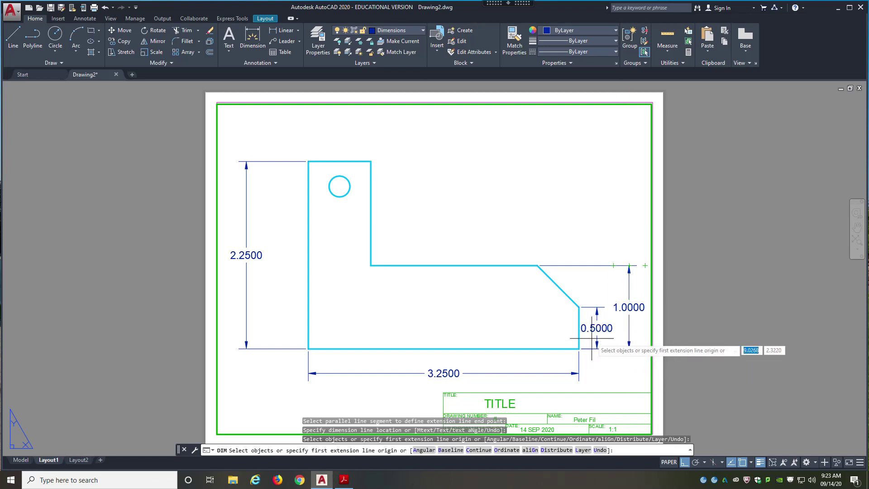
key(Escape)
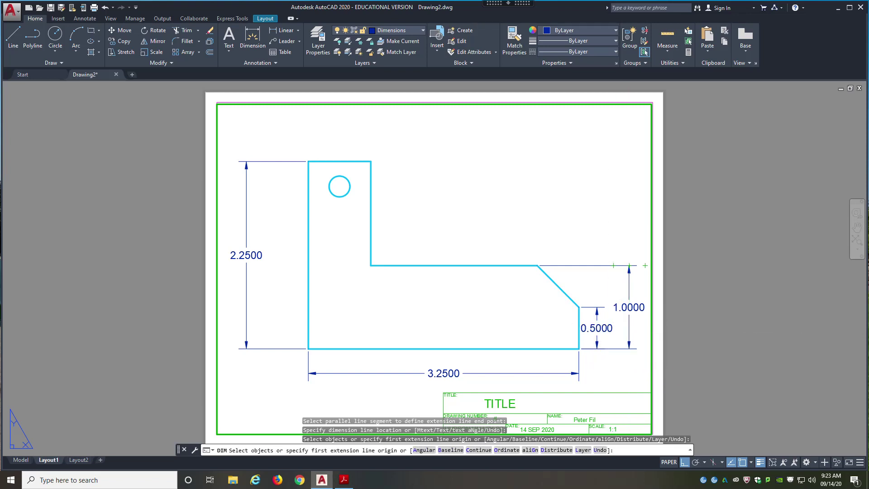
Dimension the part's overall width above the part, and the upright's top edge between that dimension and the part.
click(308, 233)
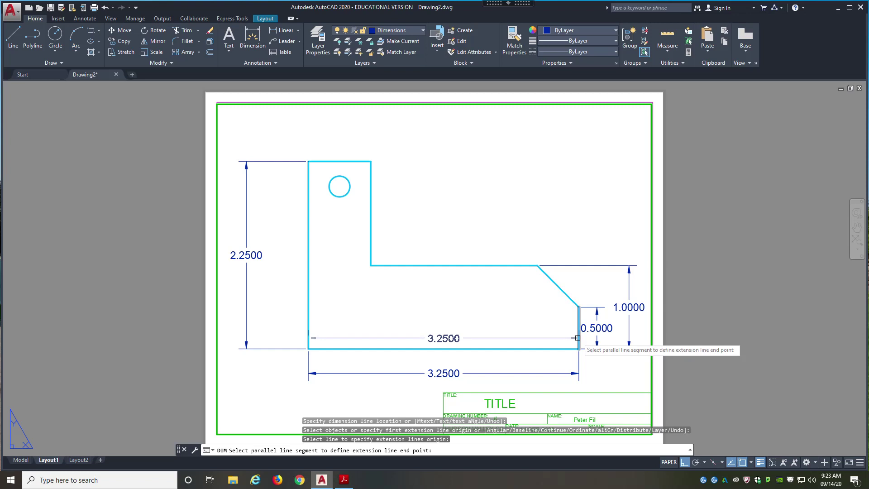
click(578, 337)
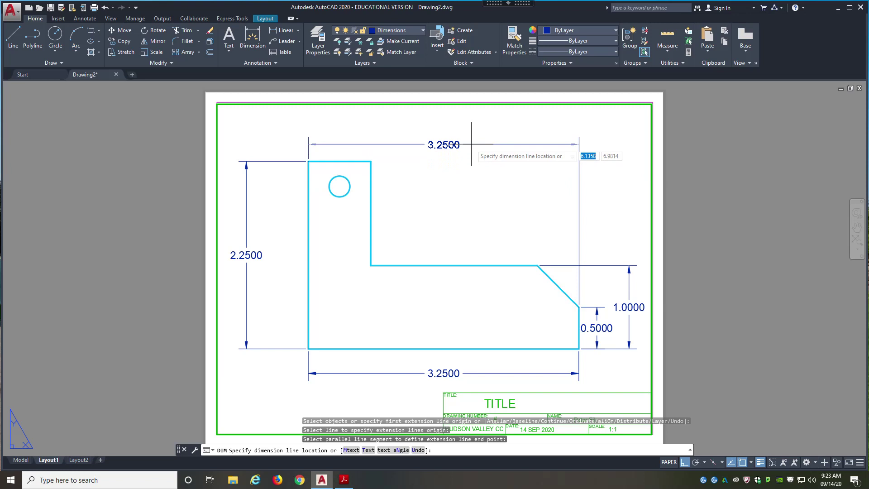
click(435, 117)
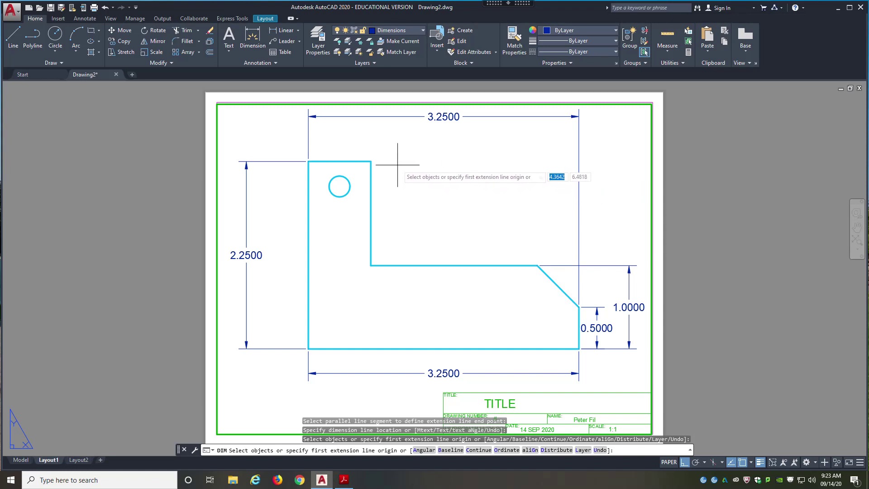
click(357, 160)
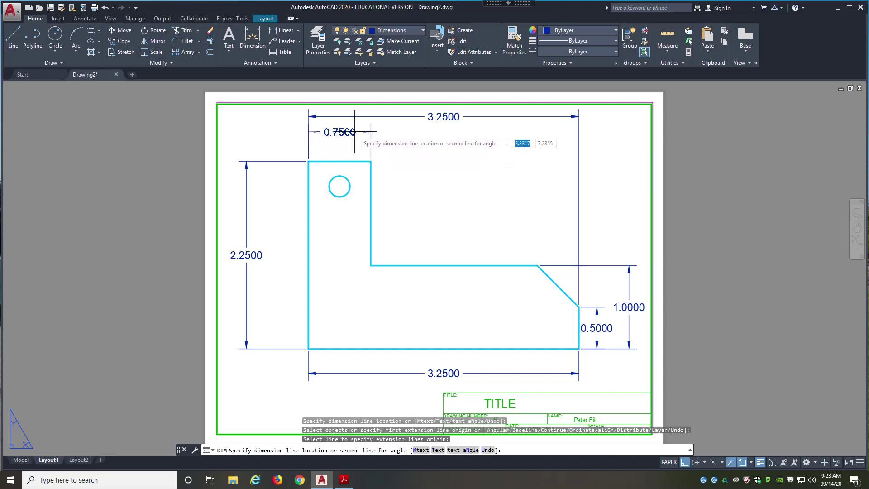
click(354, 132)
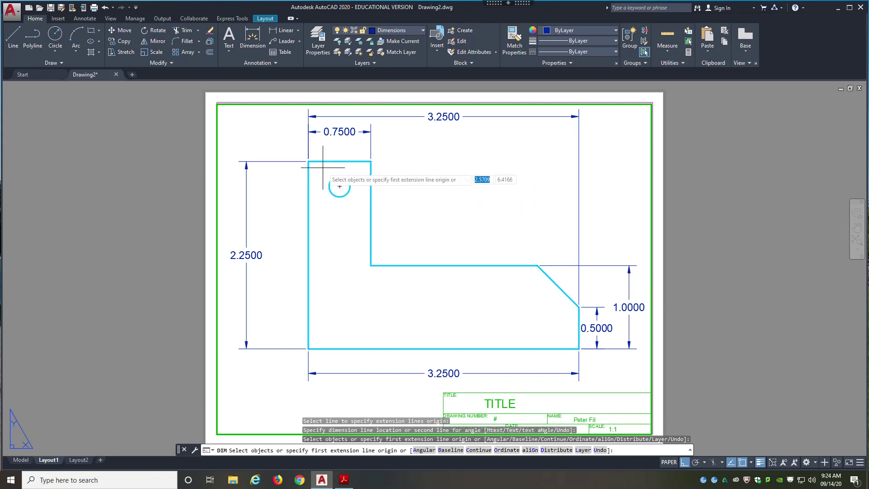
Dimension the hole's diameter, placing the leader text below and to the right of the hole, outside the upright.
scroll(321, 167, up, 4)
click(372, 189)
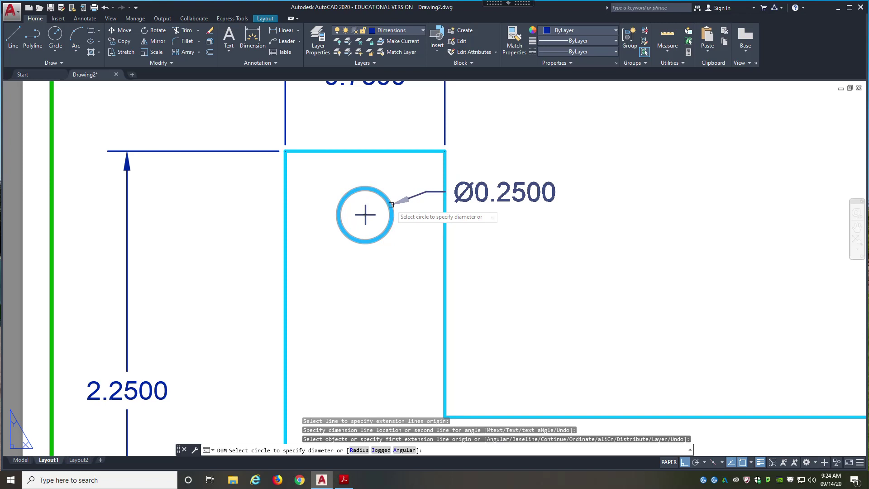
key(Escape)
click(391, 227)
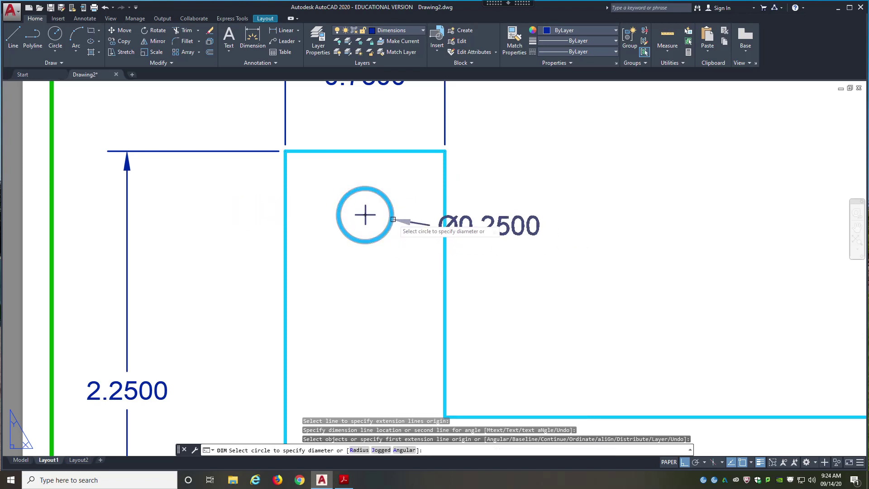
key(Escape)
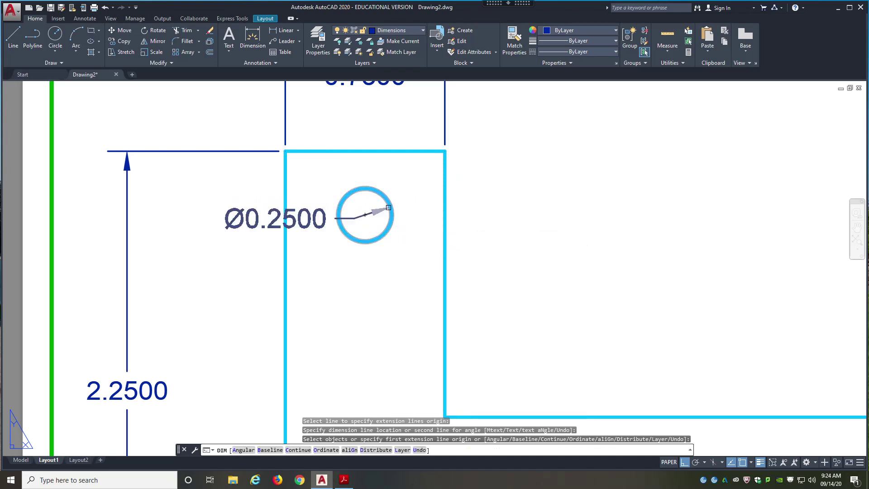
click(386, 233)
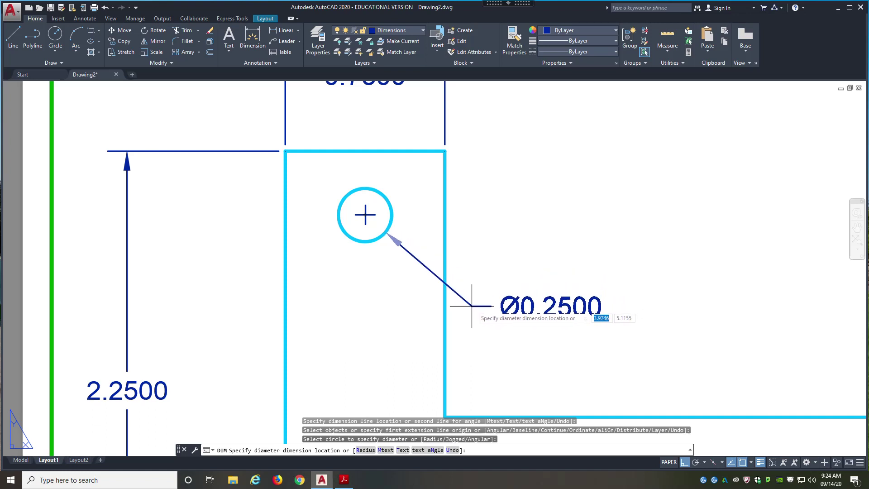
click(471, 305)
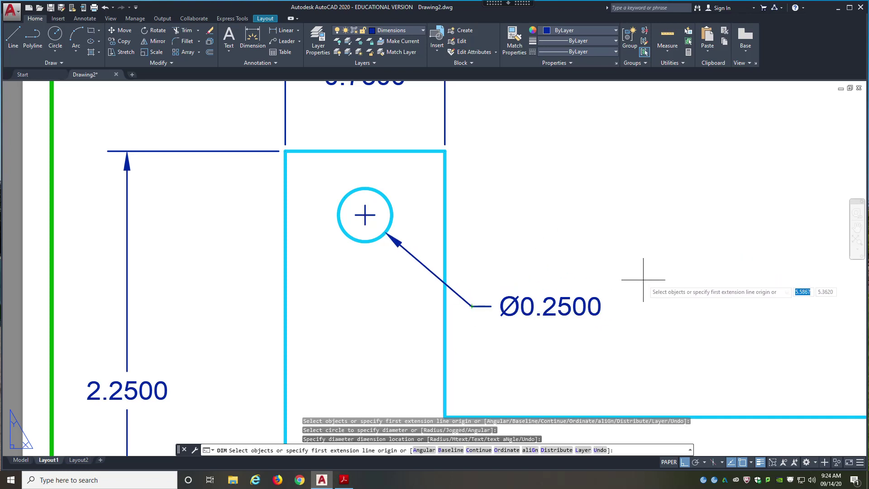
scroll(640, 281, down, 4)
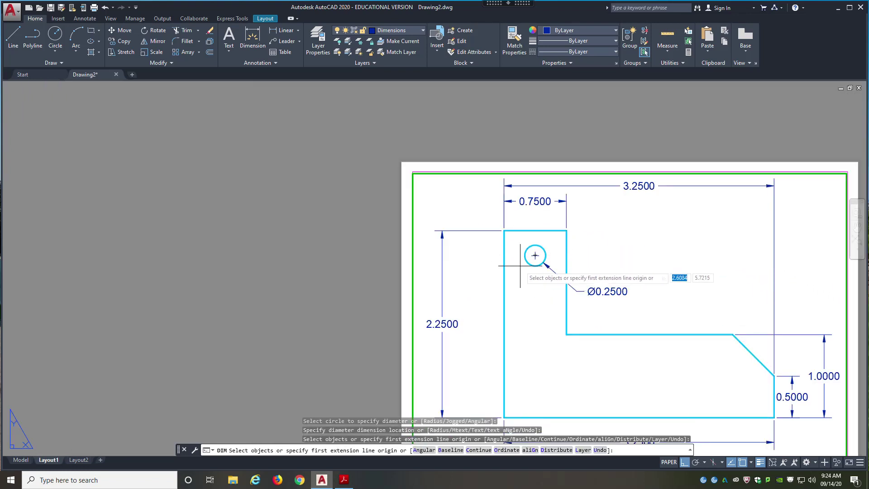
scroll(528, 249, up, 4)
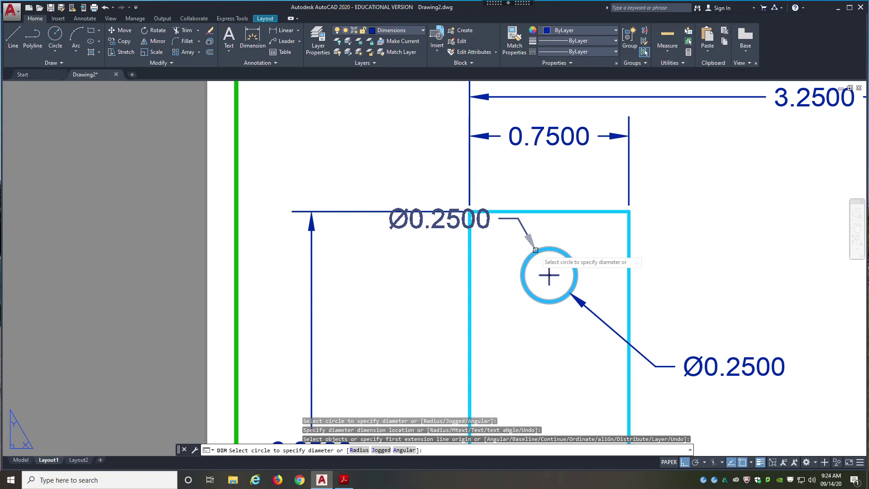
click(536, 250)
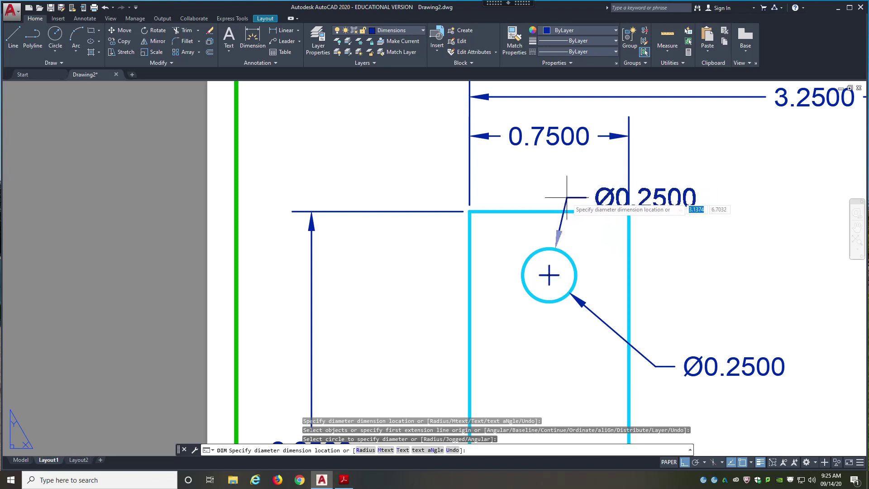
key(Escape)
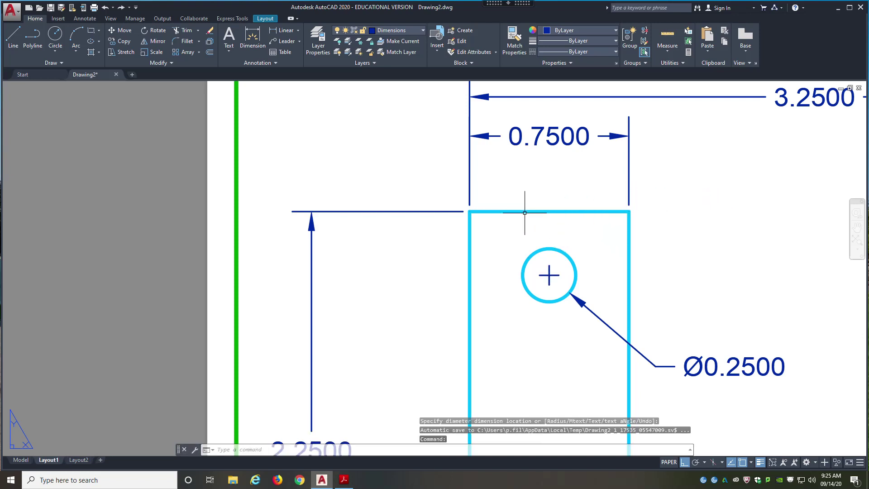
click(250, 38)
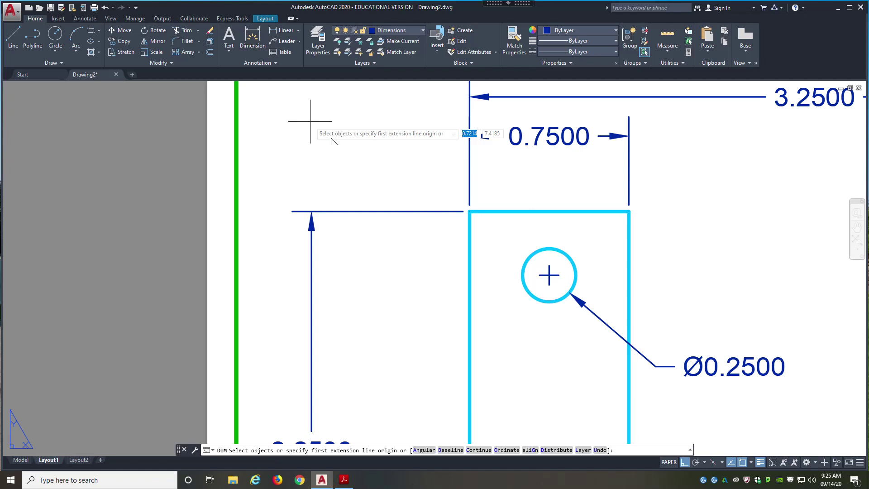
click(501, 210)
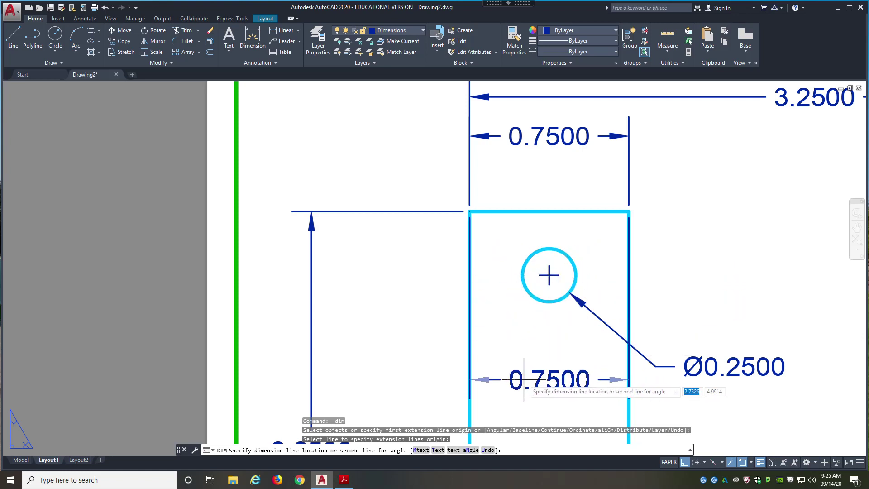
scroll(526, 346, up, 4)
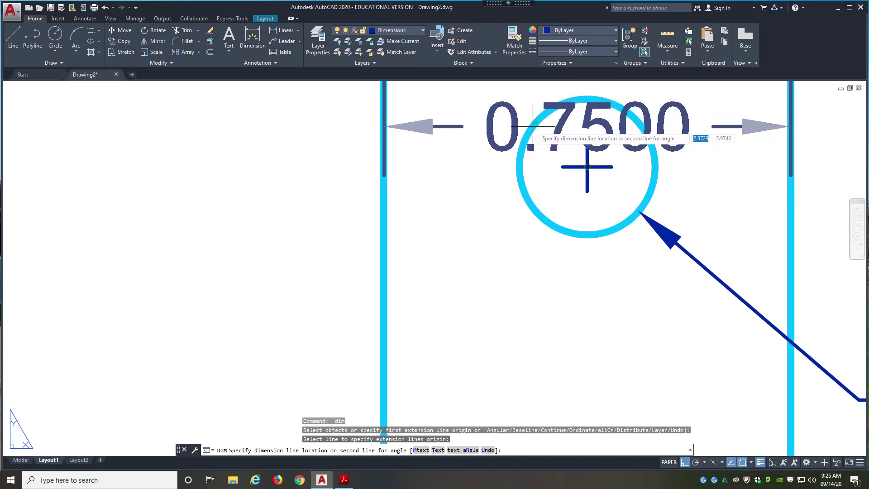
scroll(529, 134, down, 5)
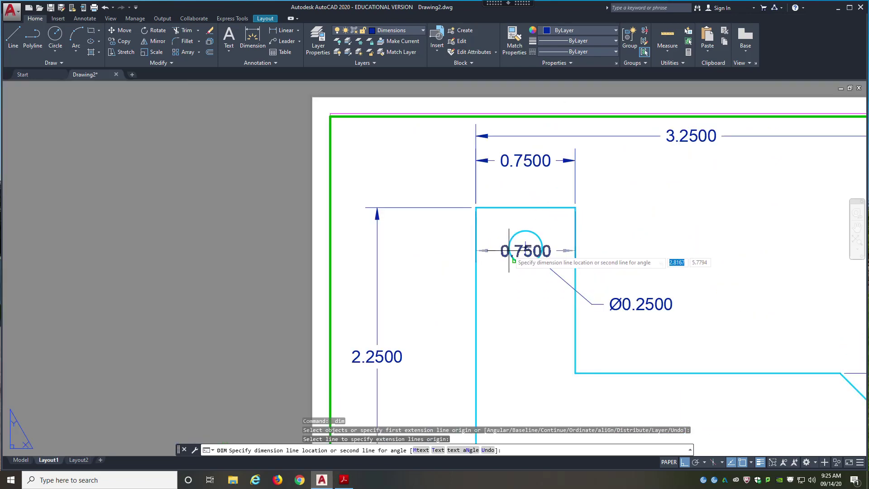
scroll(517, 221, up, 2)
scroll(516, 220, up, 2)
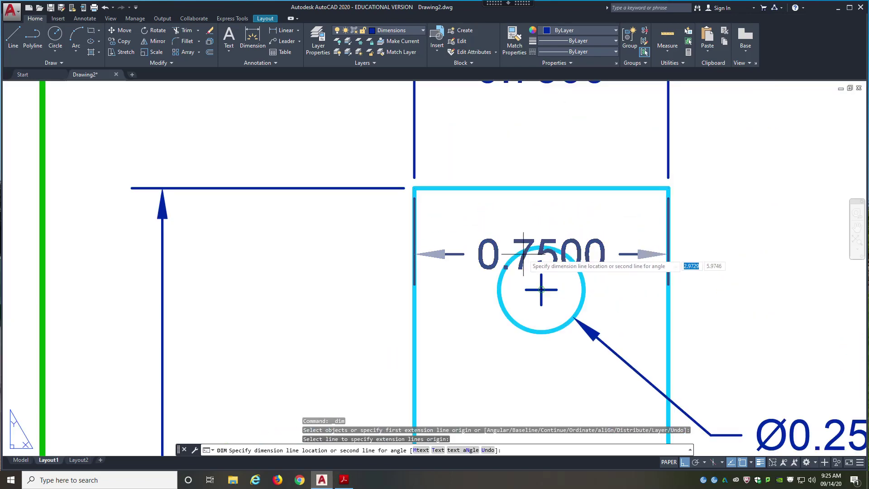
key(Escape)
key(Escape)
key(Escape)
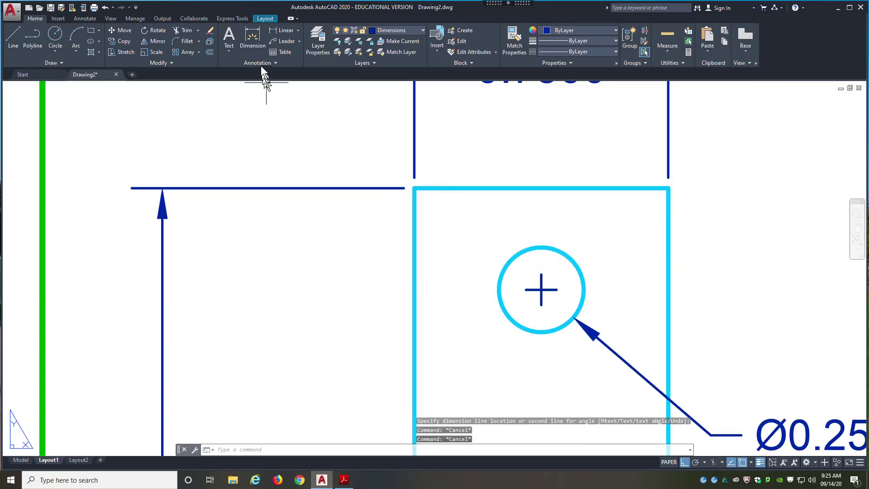
Try to dimension from the hole to the upright's top-left corner with the Dimension tool, and erase the resulting diameter dimension.
click(253, 43)
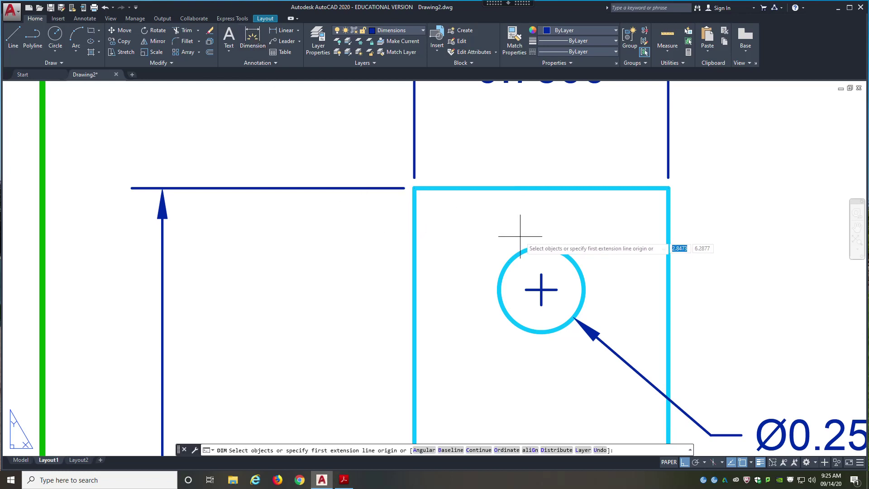
click(528, 247)
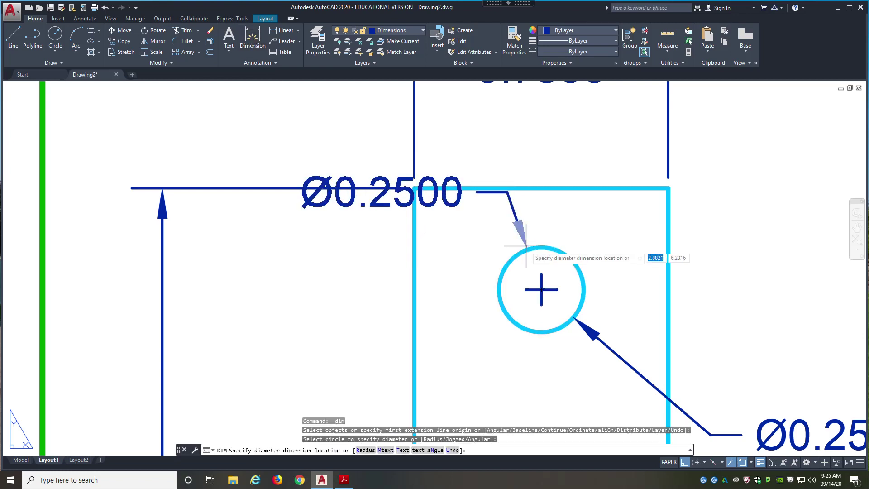
click(414, 187)
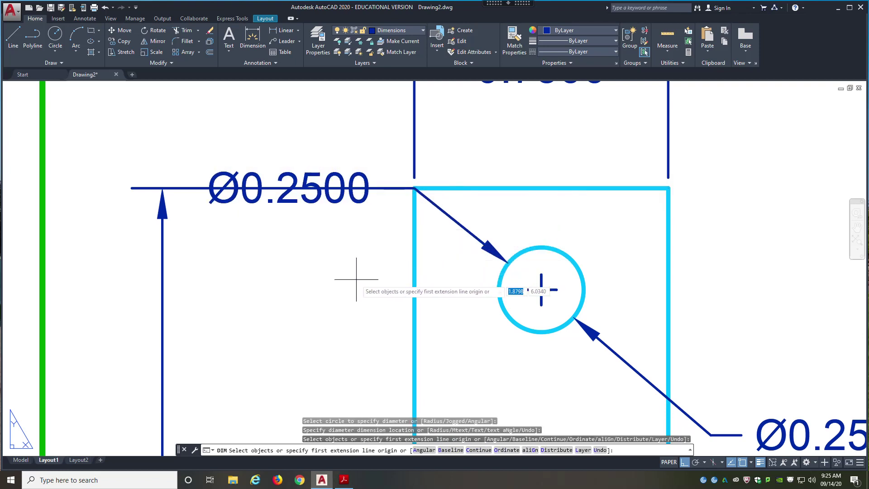
key(Escape)
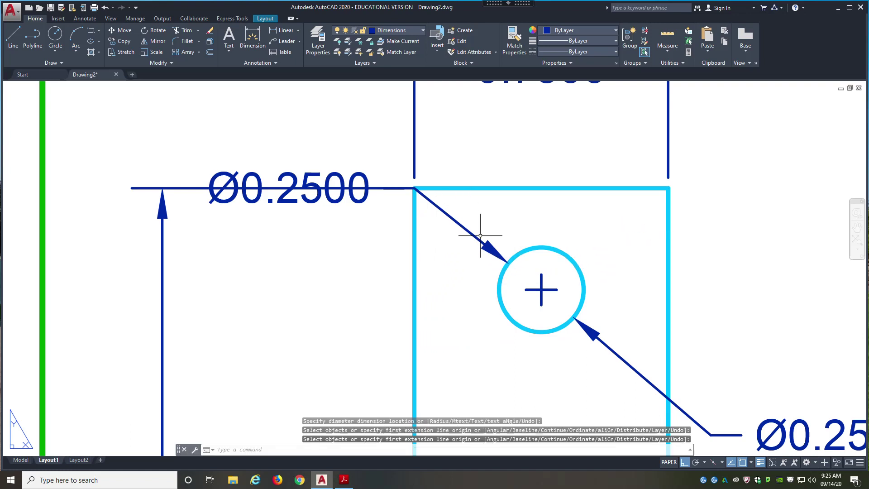
click(328, 203)
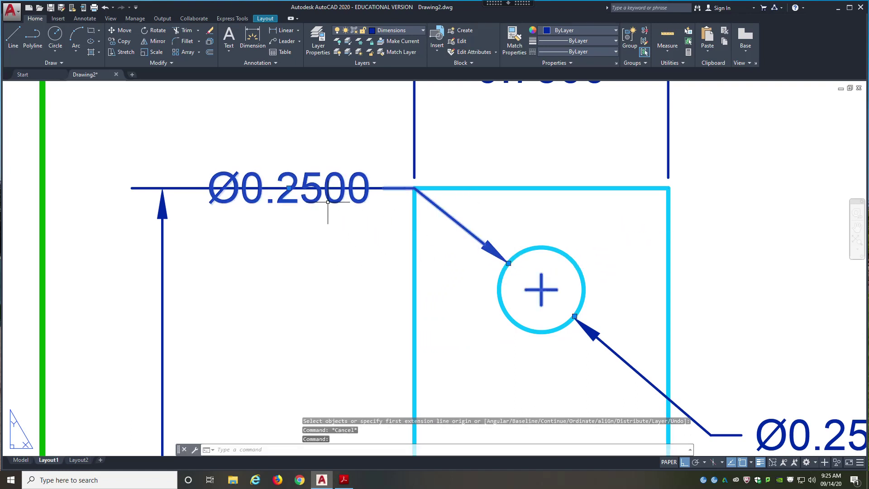
key(Delete)
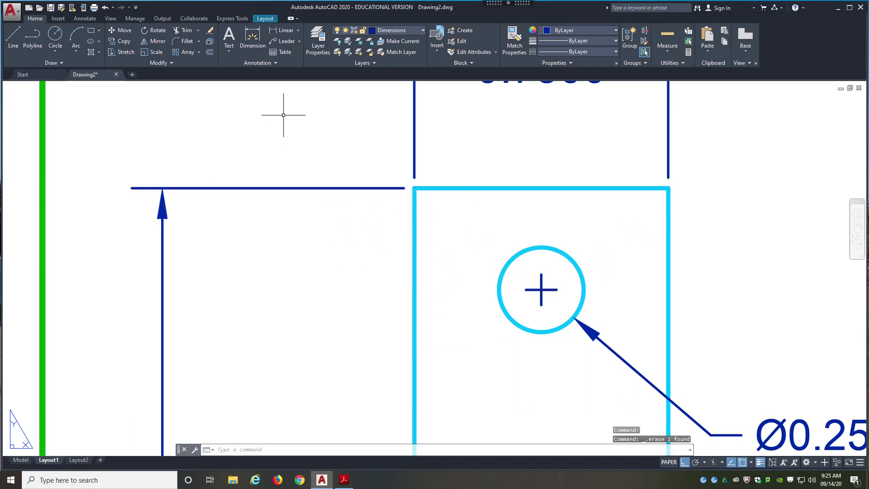
Retry locating the hole from the upright's top-left corner with the Dimension tool, and erase the second extra diameter dimension.
click(251, 44)
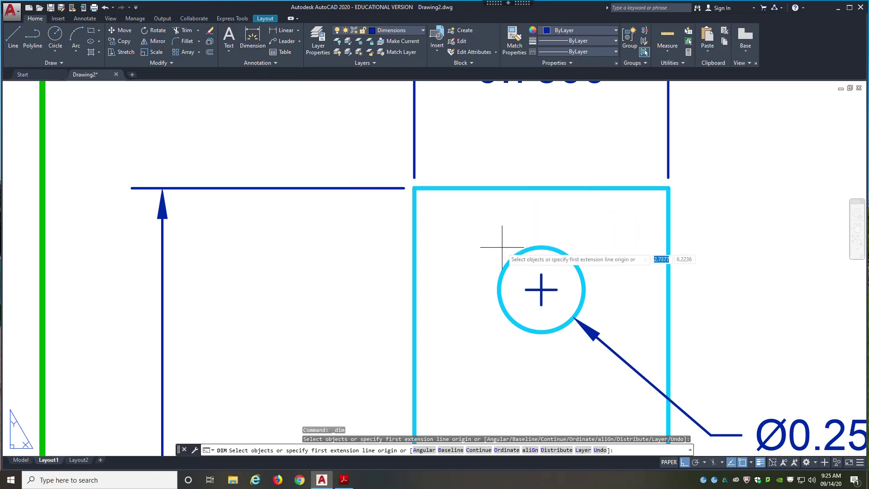
click(521, 250)
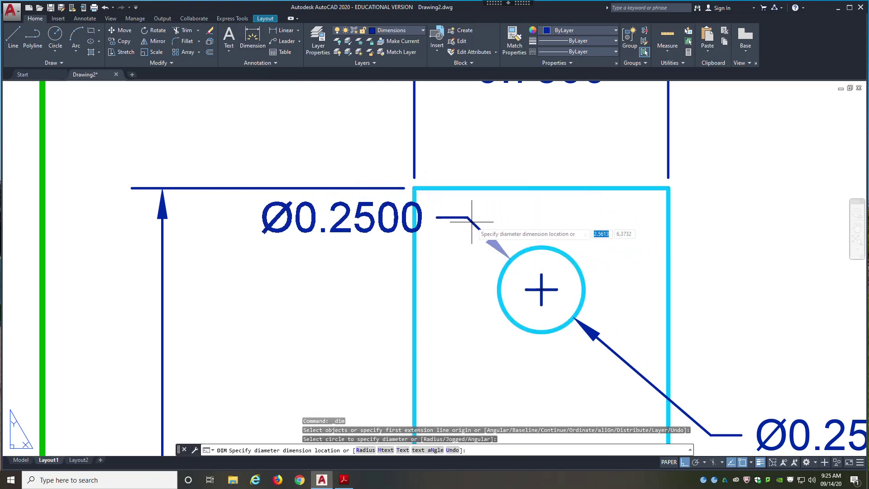
click(414, 189)
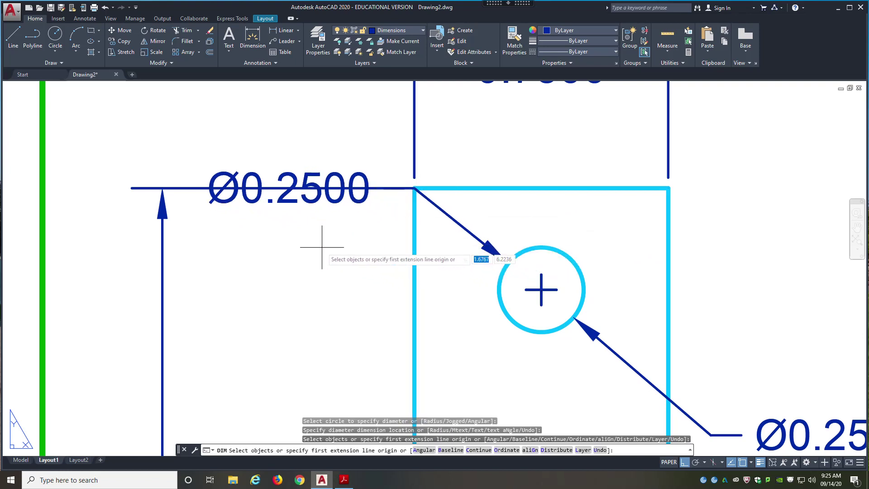
key(Escape)
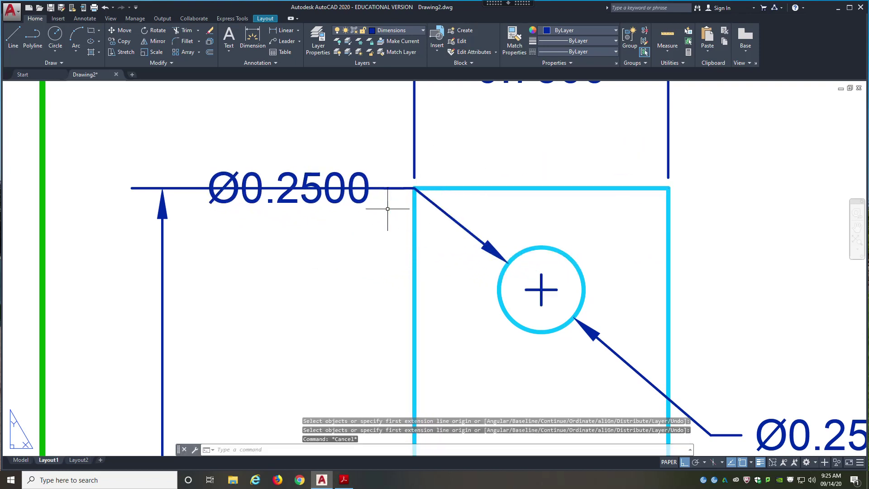
click(334, 201)
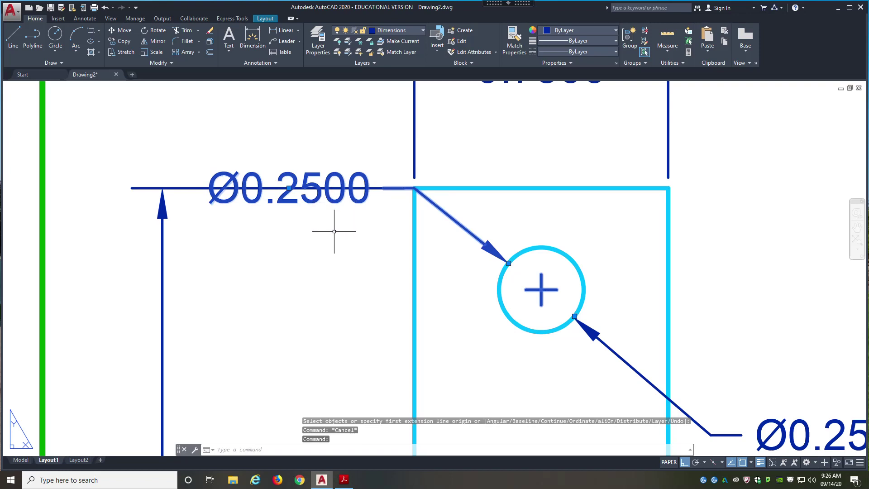
key(Delete)
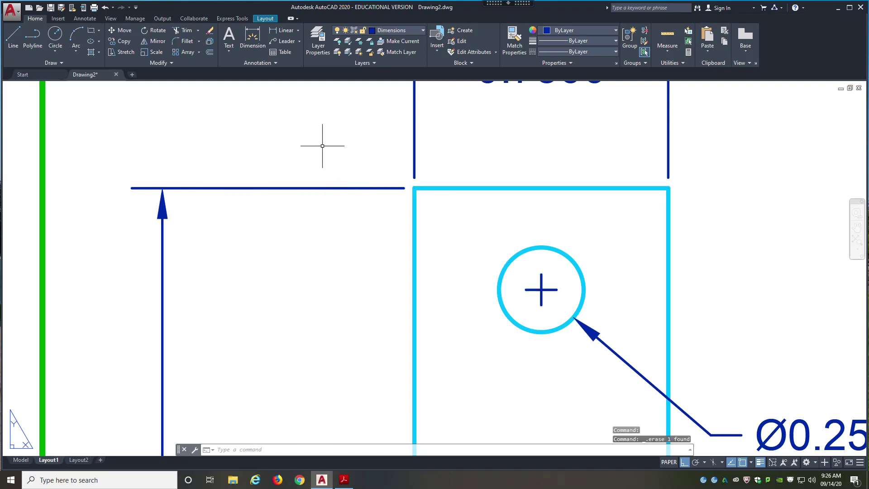
Add a vertical linear dimension from the upright's top-left corner to the hole's centre, placing it just left of the upright.
click(281, 31)
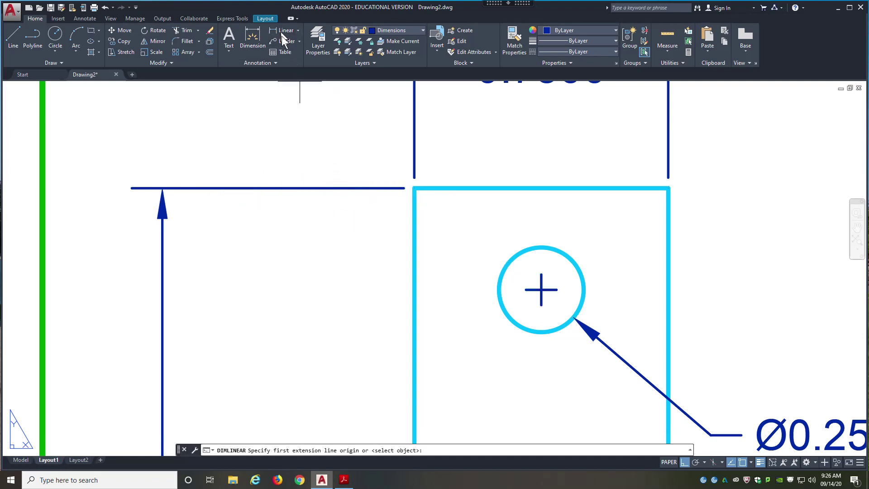
click(415, 188)
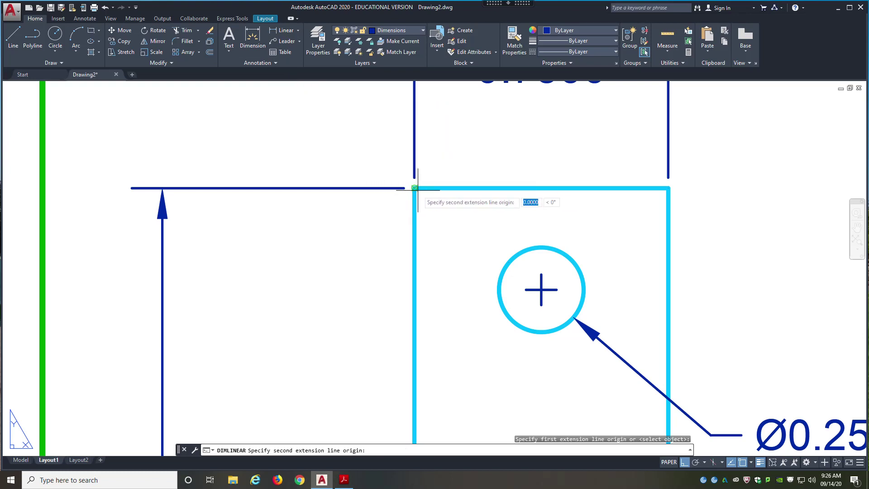
click(556, 254)
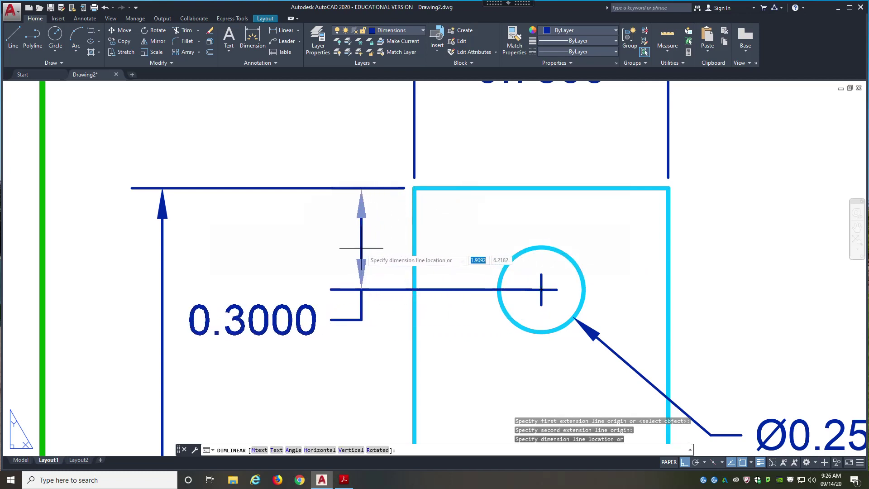
click(347, 240)
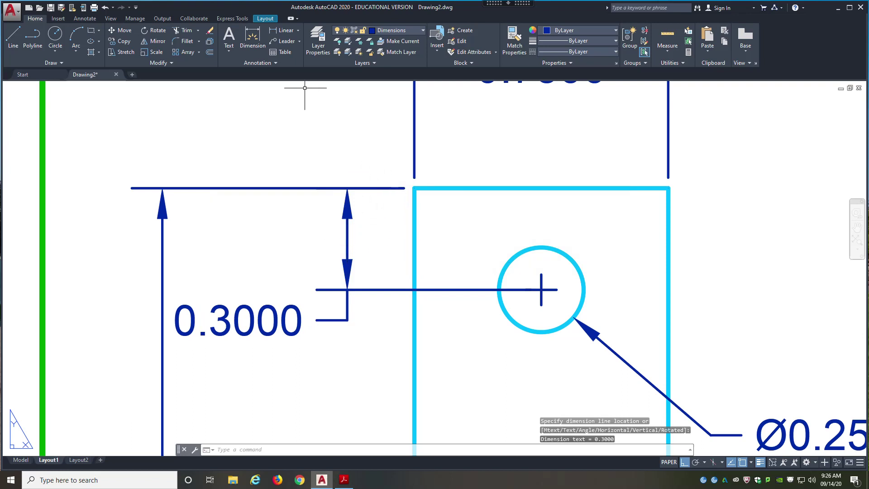
Add a horizontal linear dimension from the upright's top-left corner to the hole's centre, placing it just above the upright.
click(281, 31)
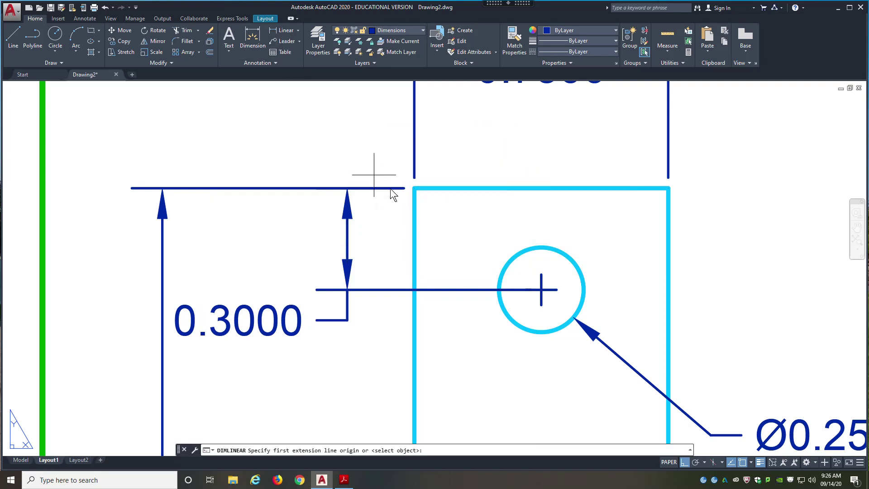
click(414, 188)
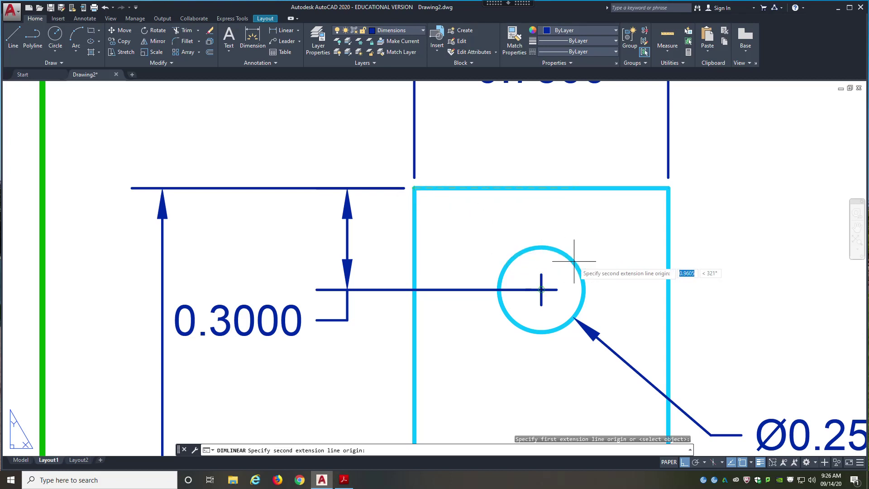
click(574, 261)
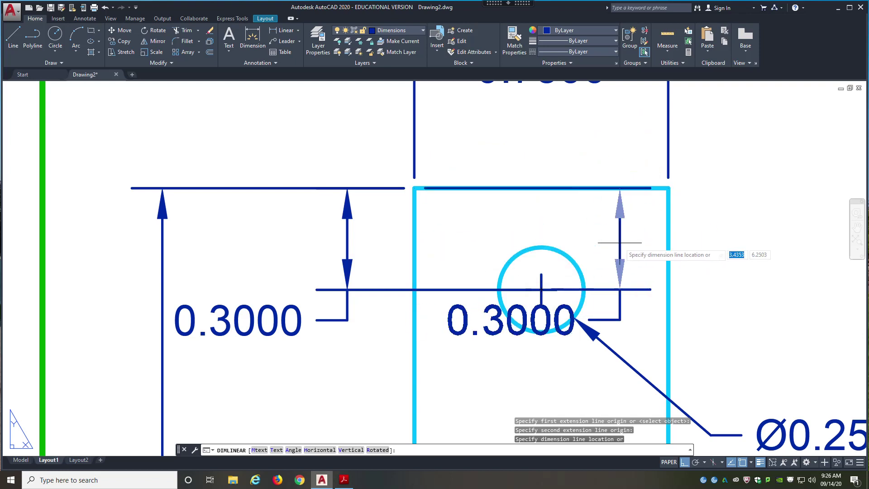
click(457, 135)
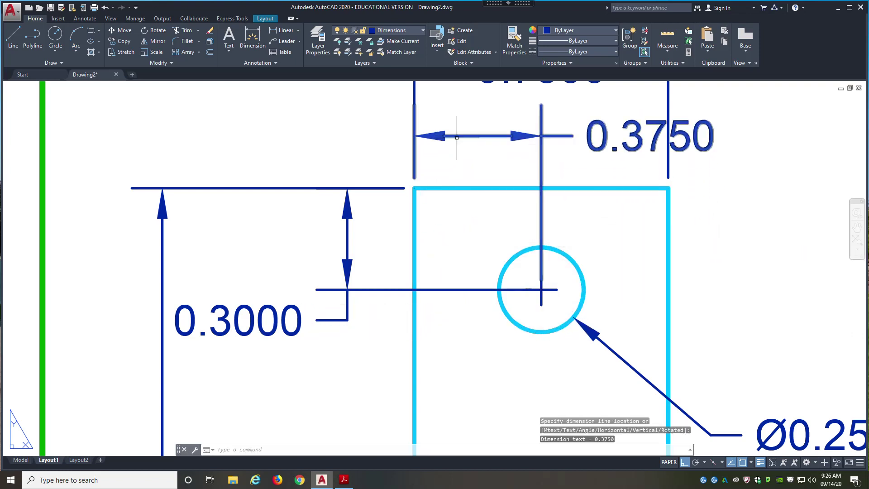
Move the text of the hole's horizontal location dimension to the left of its extension lines, clear of the upright's width dimension.
scroll(510, 269, down, 2)
scroll(512, 295, down, 1)
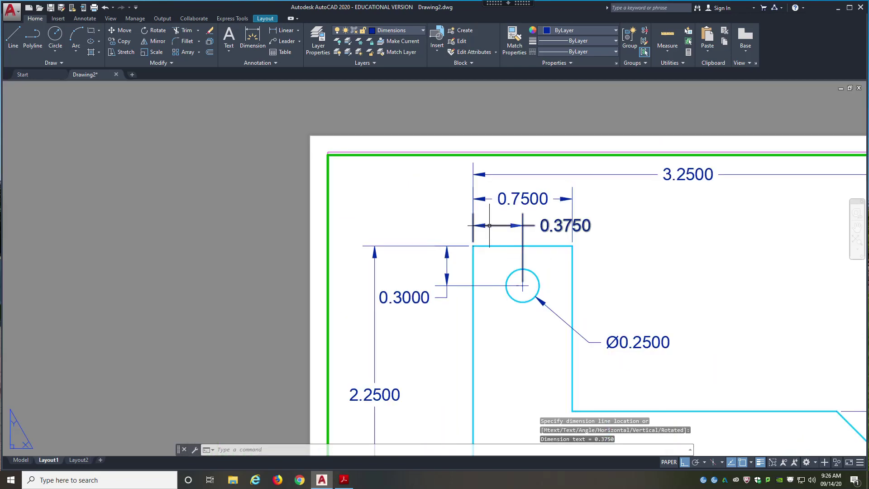
scroll(421, 194, down, 3)
key(Escape)
scroll(487, 207, up, 5)
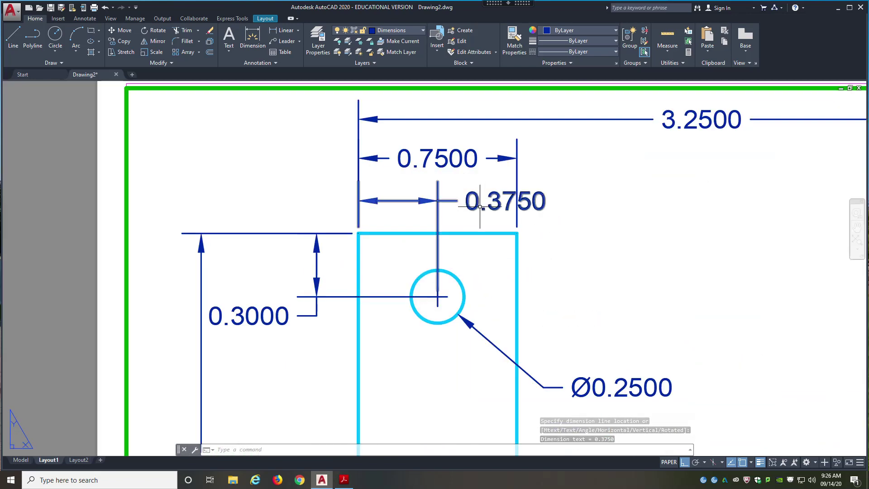
key(Escape)
click(496, 206)
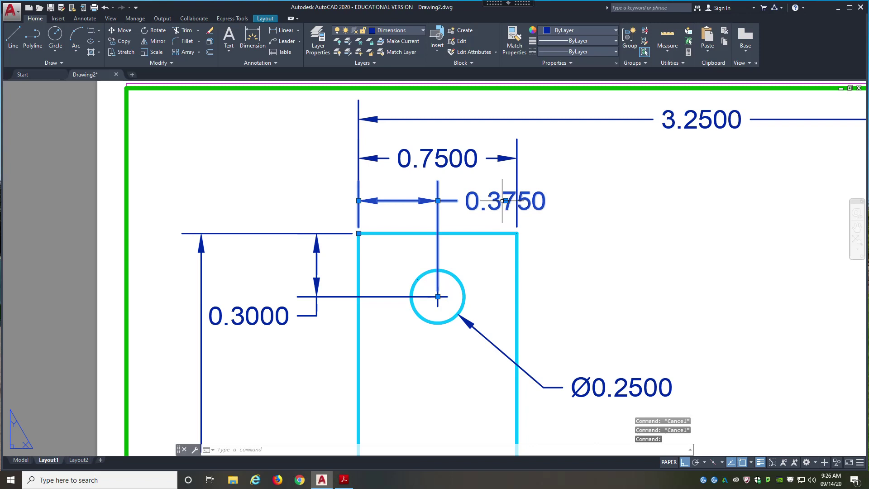
click(506, 201)
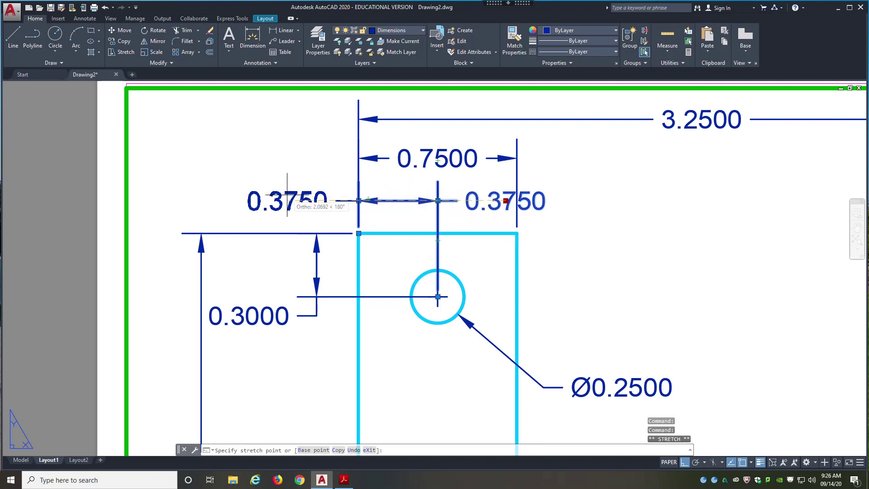
click(287, 199)
key(Escape)
Reposition the text of the hole's vertical location dimension so it sits between the two extension lines.
click(264, 306)
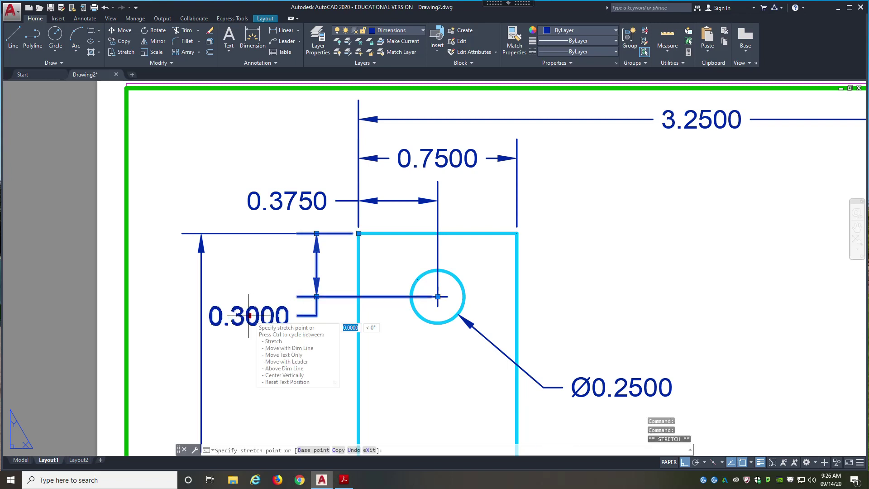
click(248, 316)
click(258, 268)
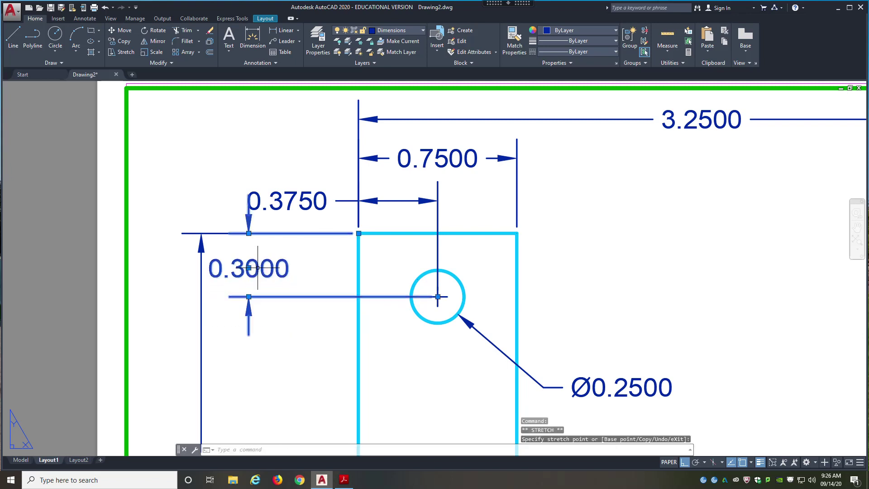
key(Escape)
key(Escape)
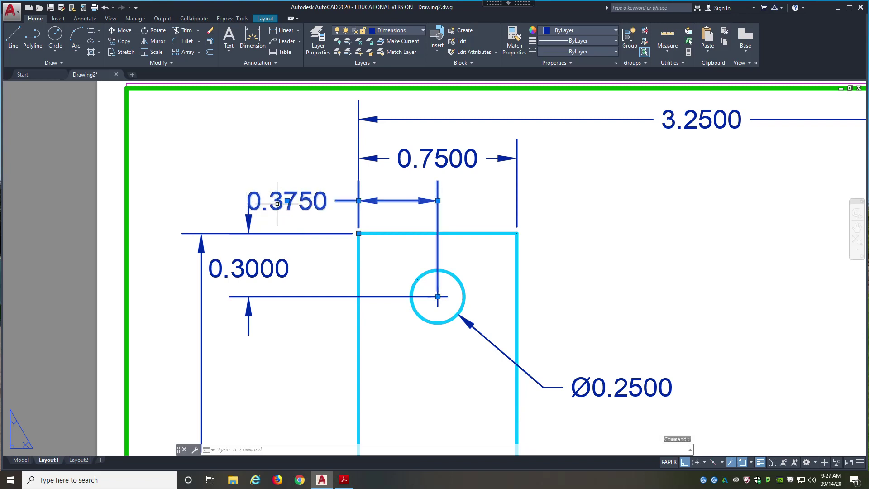
Shift the hole's horizontal location dimension up by about 0.07 and its vertical location dimension right by about 0.31.
click(288, 200)
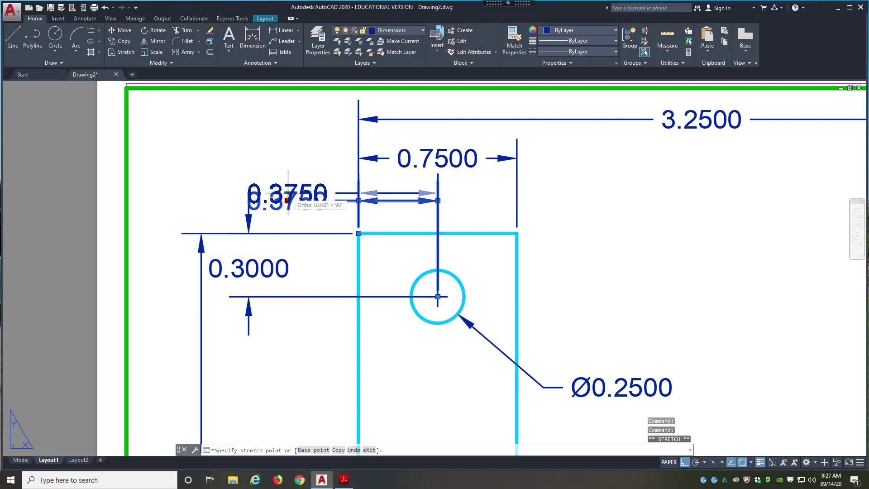
key(Escape)
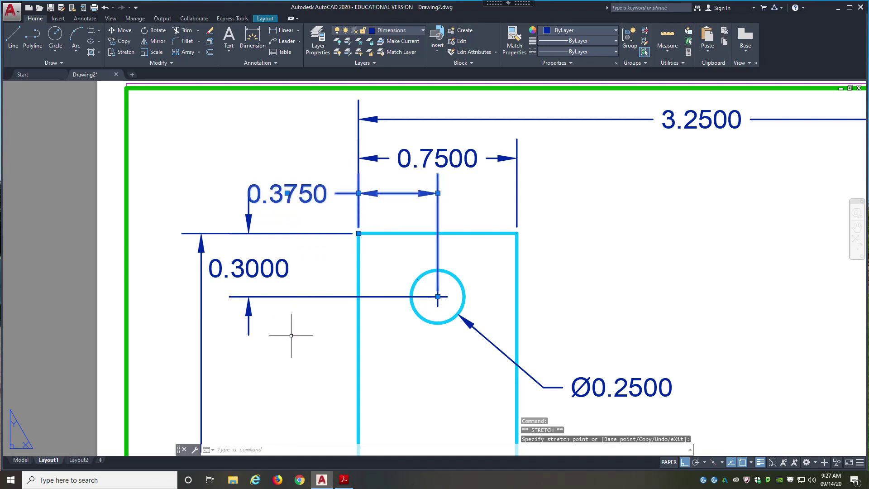
click(271, 268)
click(248, 268)
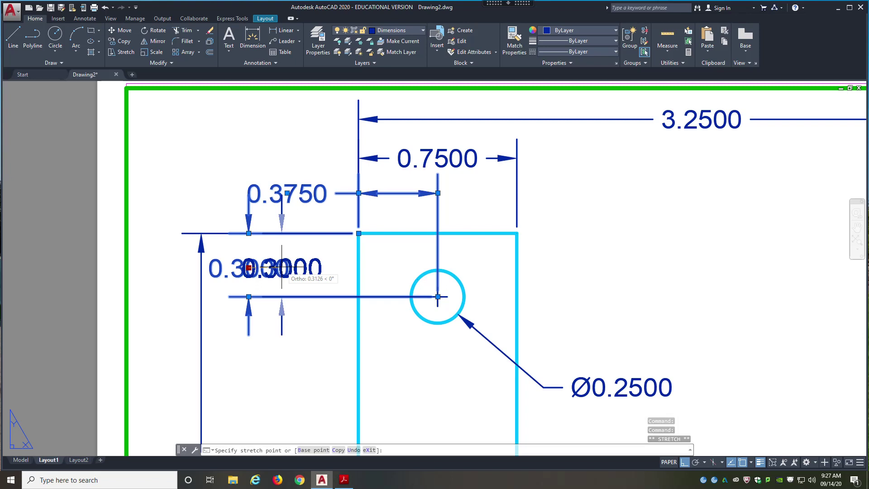
key(Escape)
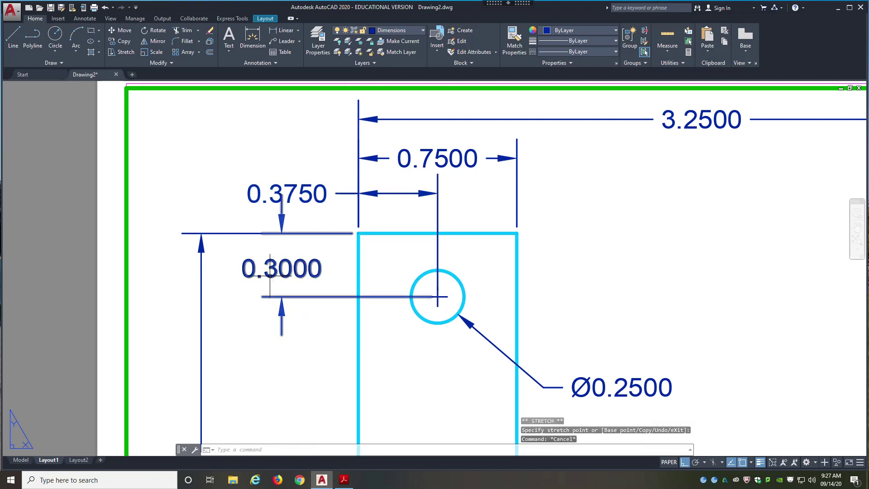
Examine the dimension layout across the whole sheet and the spacing of the hole's location dimensions.
scroll(270, 276, down, 6)
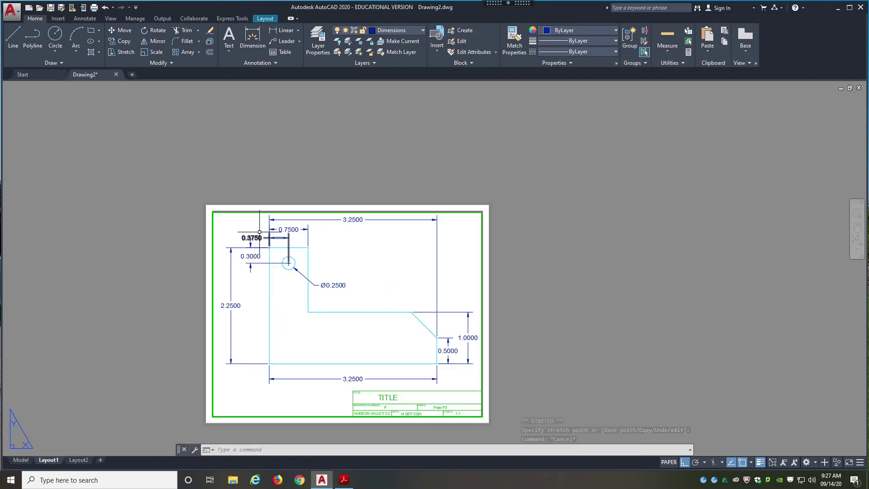
scroll(259, 231, down, 1)
scroll(258, 285, up, 3)
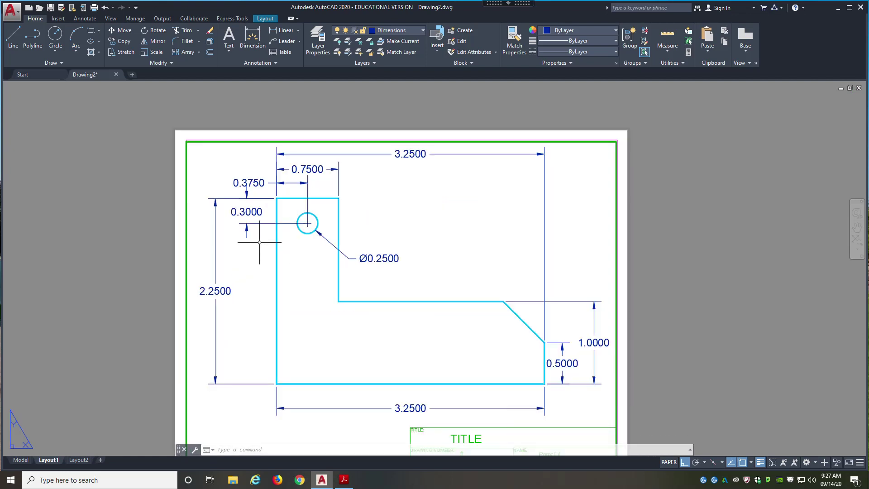
scroll(250, 188, up, 2)
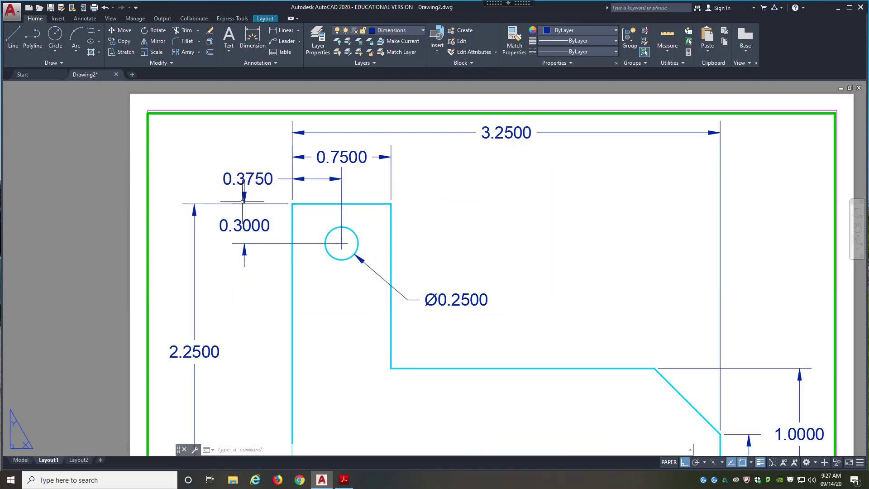
scroll(242, 199, down, 1)
scroll(243, 188, up, 1)
scroll(243, 186, up, 1)
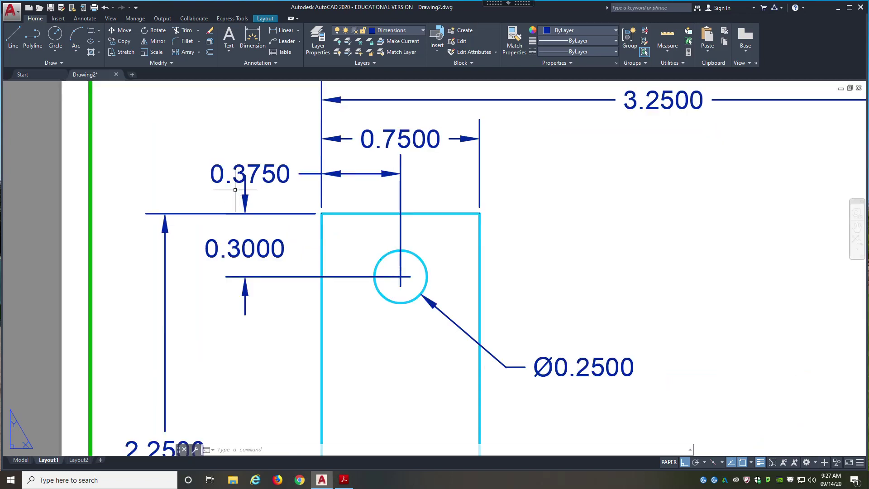
scroll(250, 199, down, 5)
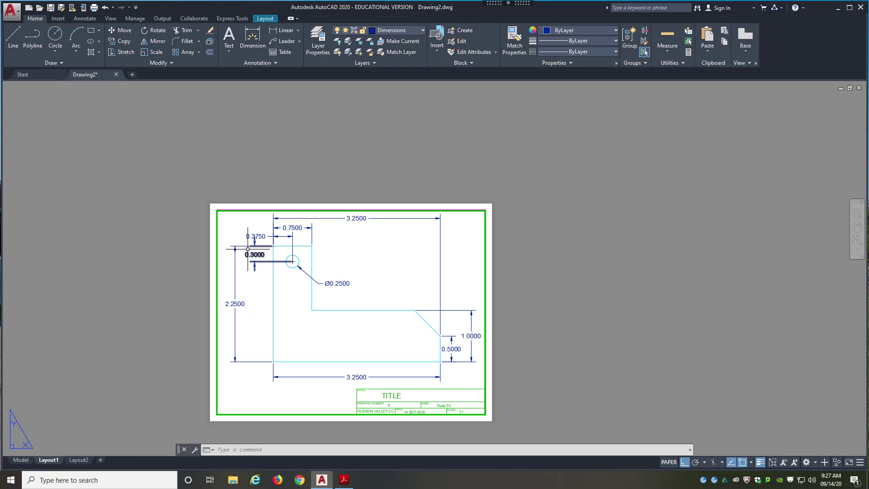
scroll(258, 349, up, 1)
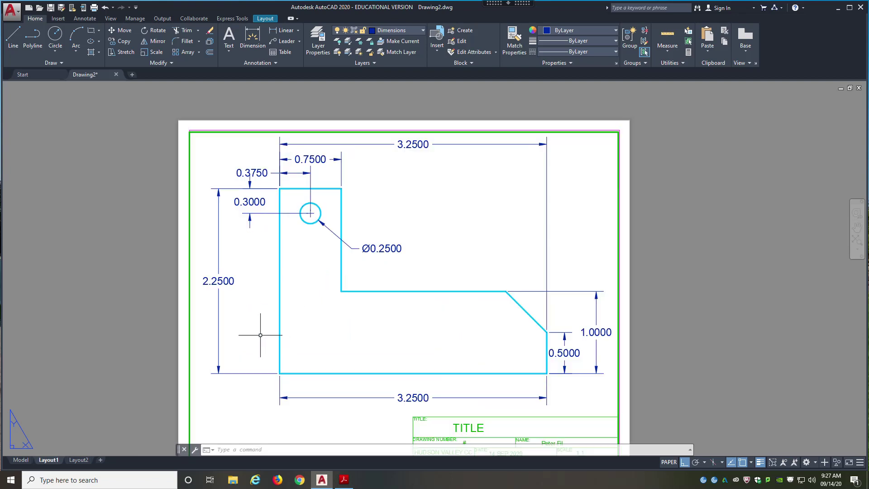
scroll(228, 192, up, 1)
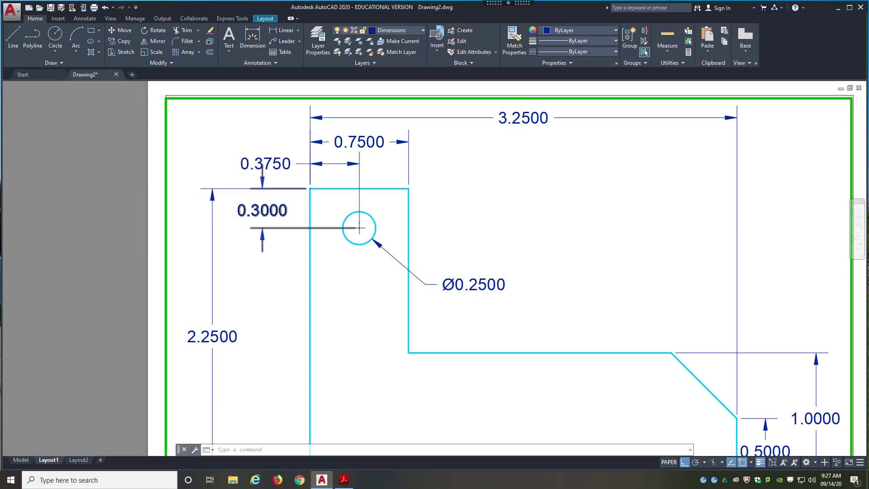
Inspect the hole's centre mark and the diameter dimension it belongs to.
scroll(361, 227, up, 7)
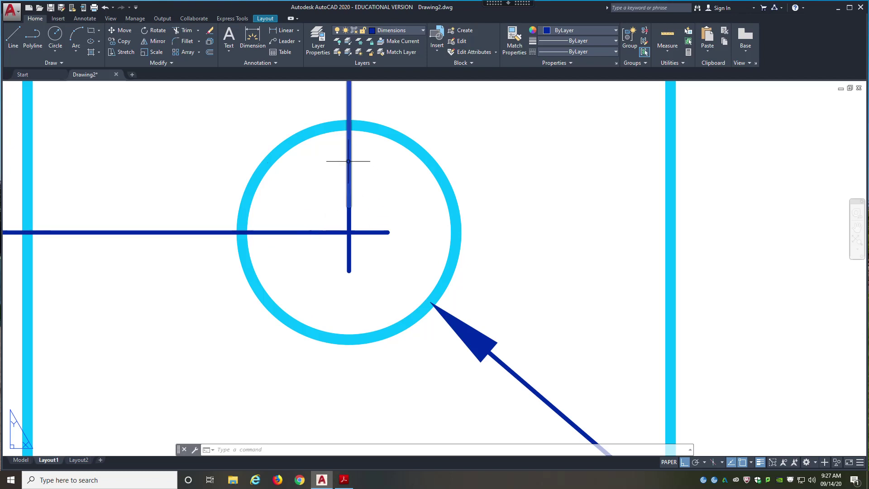
click(363, 231)
scroll(515, 179, down, 5)
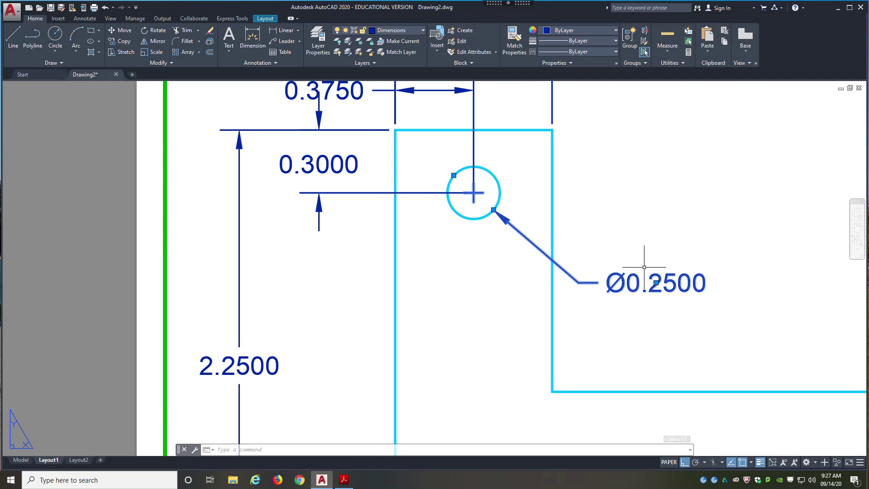
key(Escape)
scroll(449, 174, up, 3)
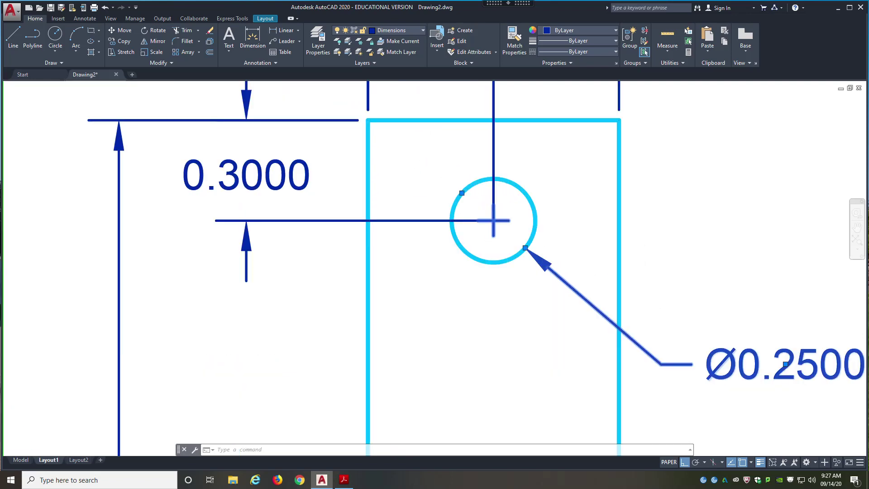
key(Escape)
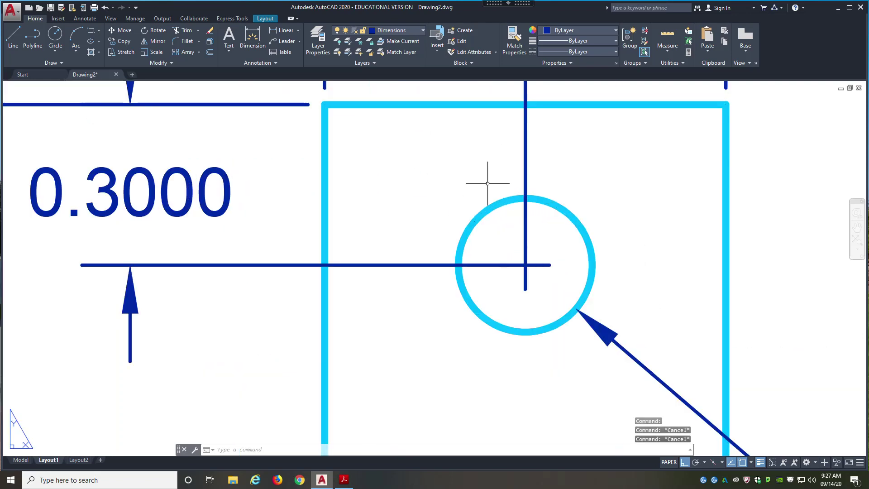
Stretch the vertical hole-location dimension's origin from the hole's centre to the left endpoint of the centre mark, leaving a gap.
click(399, 261)
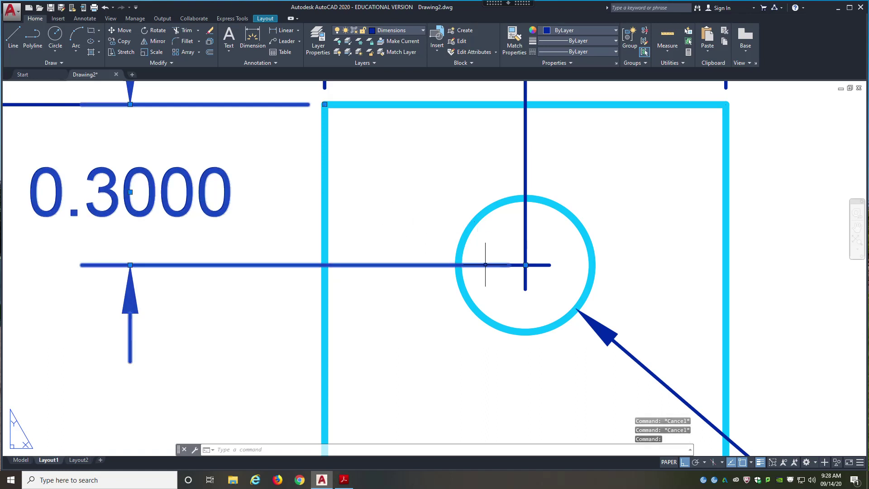
click(525, 265)
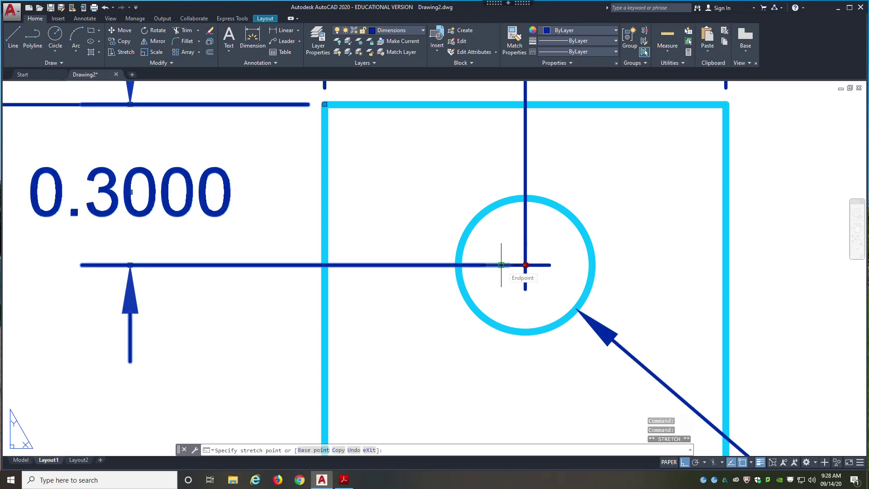
click(501, 265)
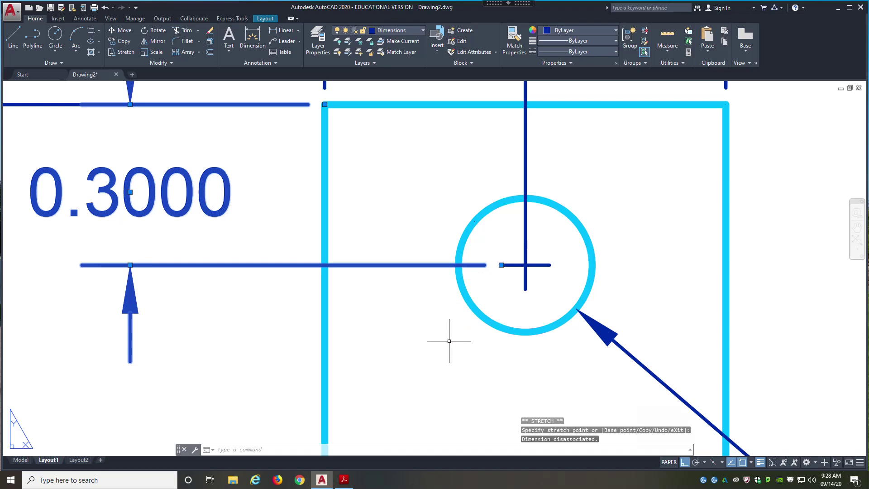
key(Escape)
click(468, 265)
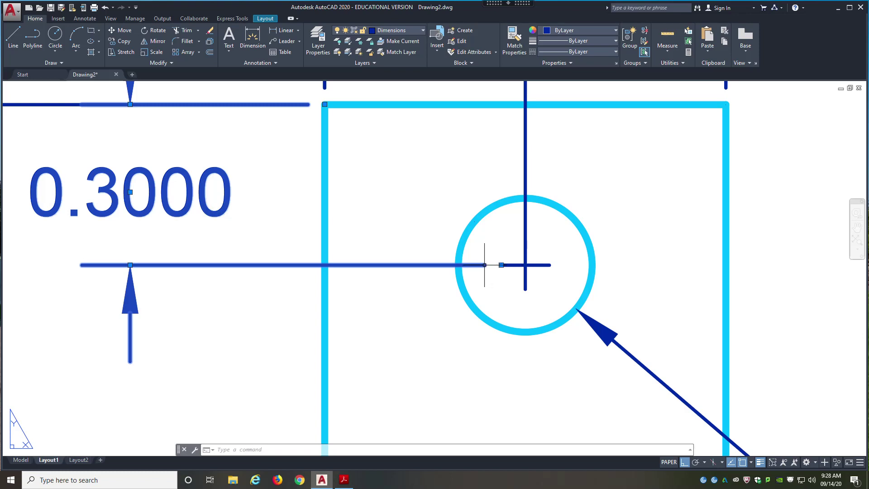
key(Escape)
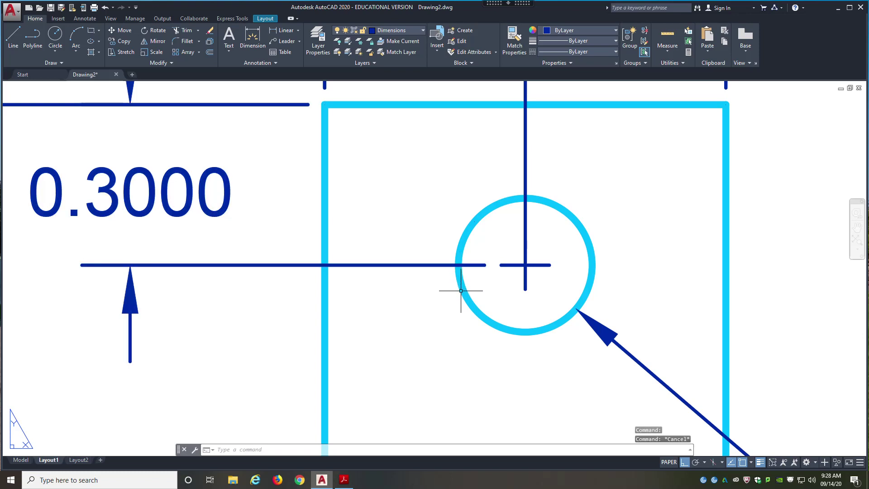
Stretch the horizontal hole-location dimension's origin from the hole's centre to the upper endpoint of the centre mark, leaving a gap.
click(525, 214)
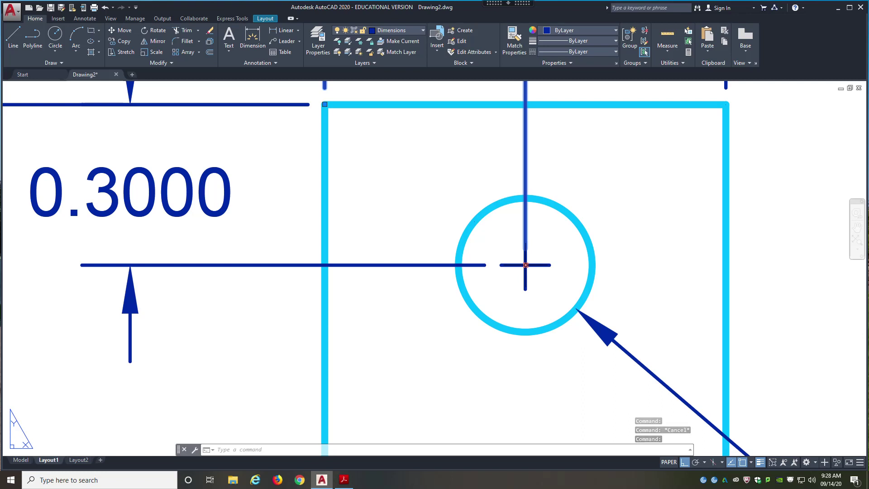
click(526, 265)
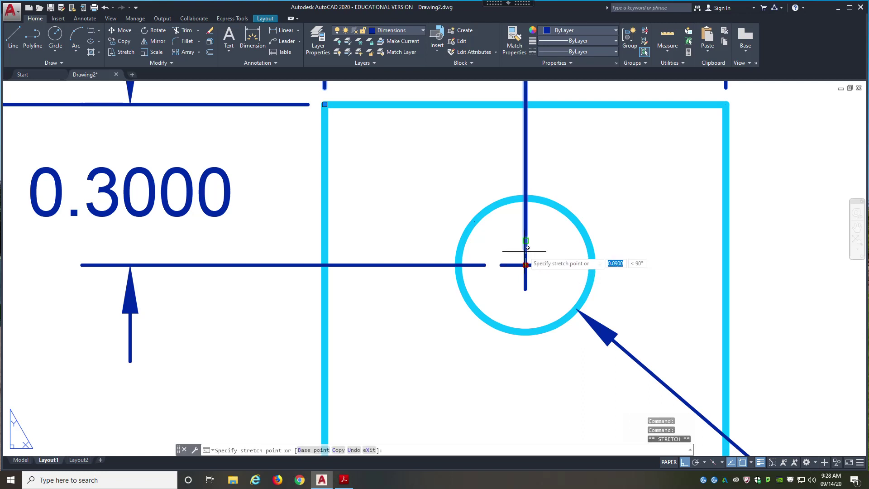
key(Escape)
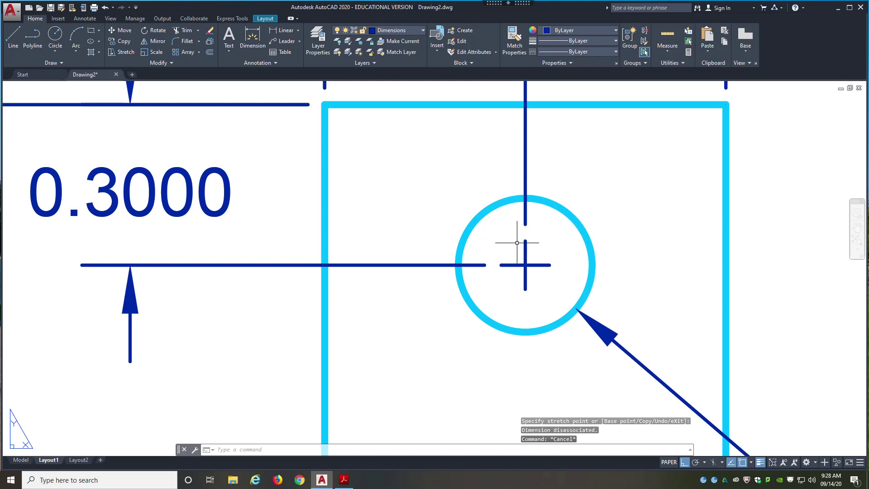
Replace the title text in the title block with p325_4.
scroll(561, 254, down, 6)
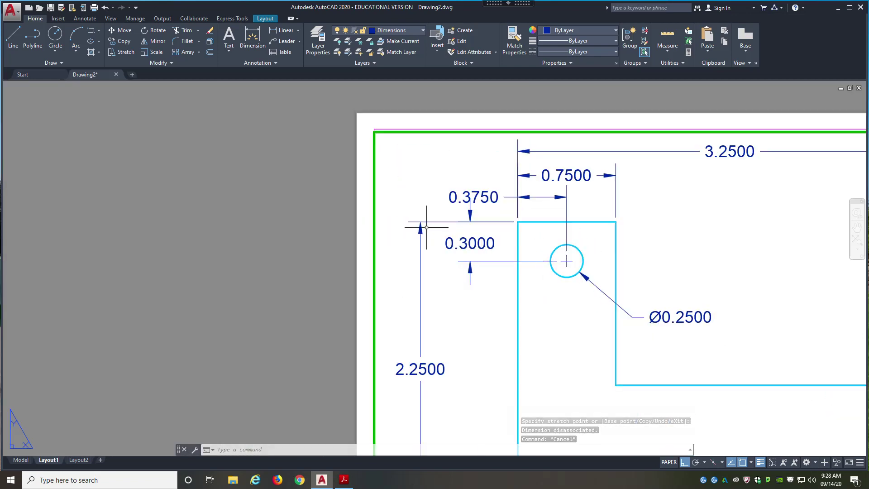
scroll(292, 215, down, 2)
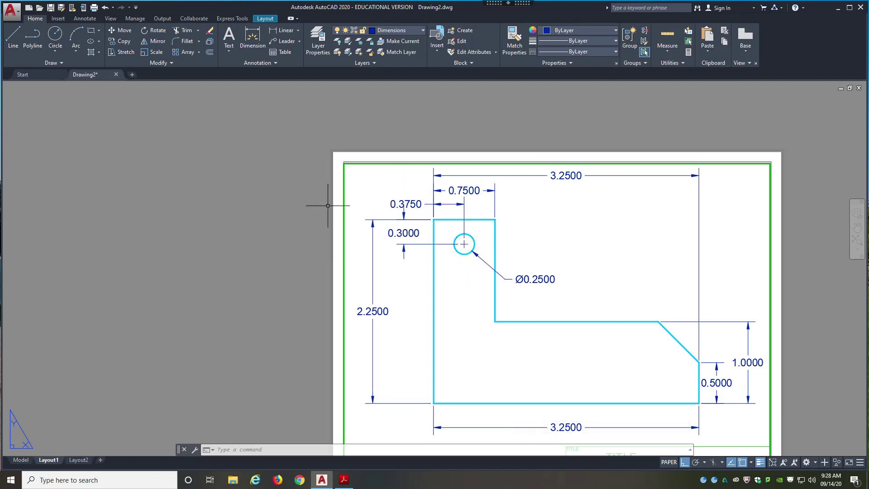
scroll(296, 202, down, 2)
scroll(398, 285, up, 2)
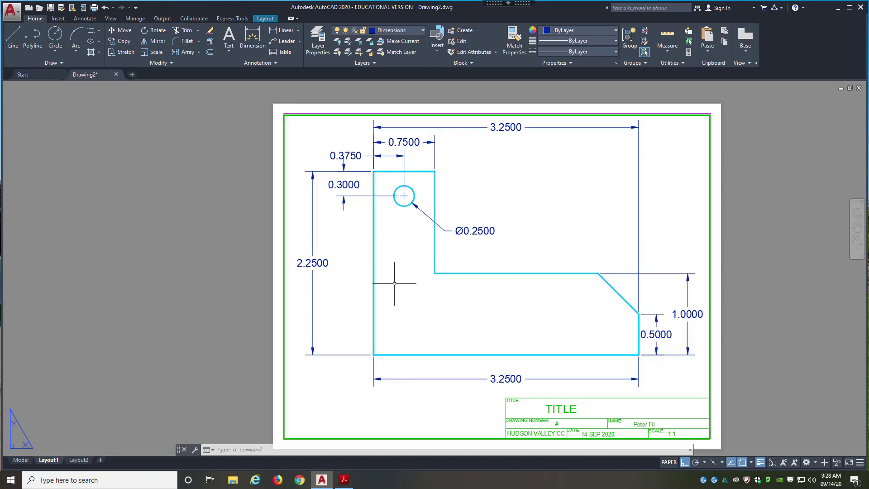
mouse_move(475, 306)
middle_down()
mouse_move(452, 303)
mouse_move(462, 310)
middle_up()
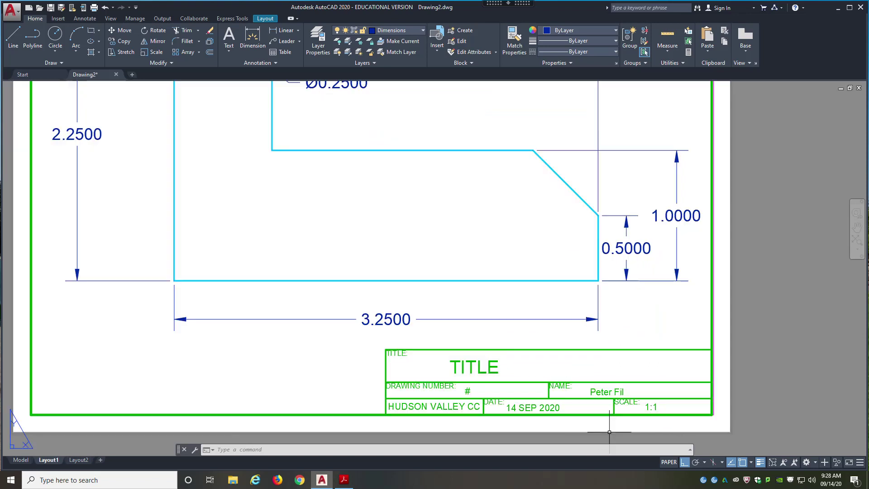
scroll(552, 404, up, 2)
double_click(495, 371)
drag(497, 372, 444, 366)
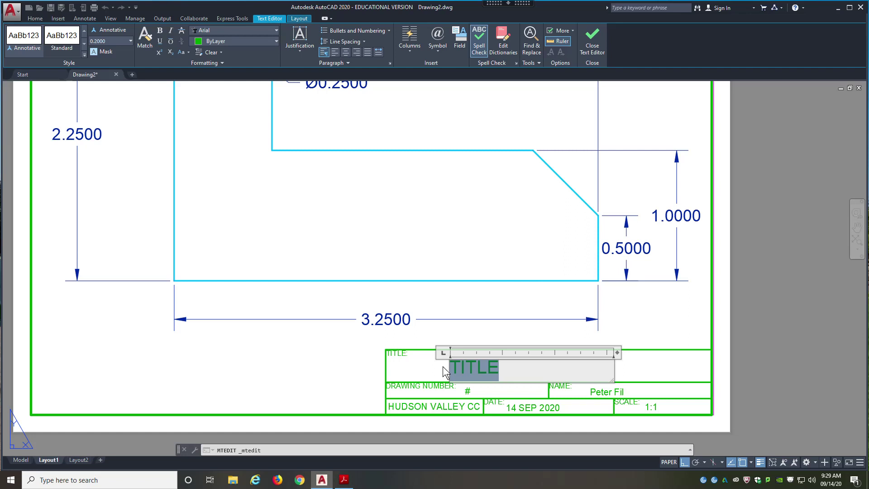
text(p325)
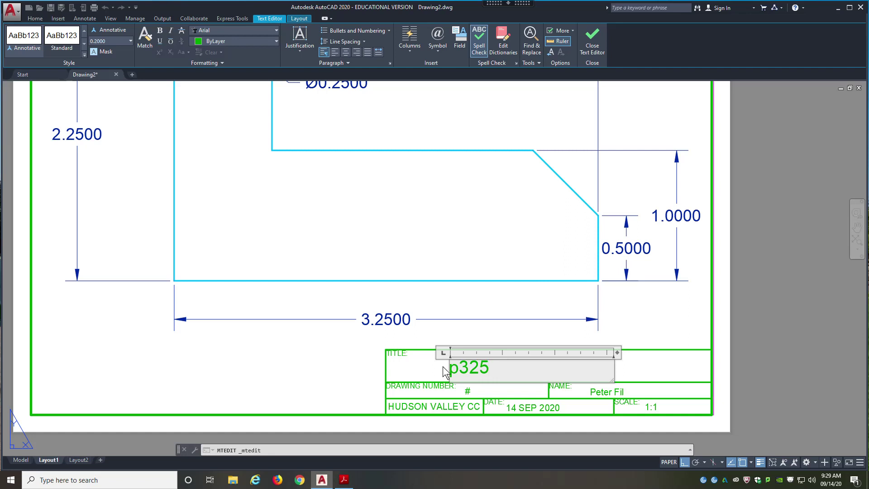
text(_4)
click(634, 321)
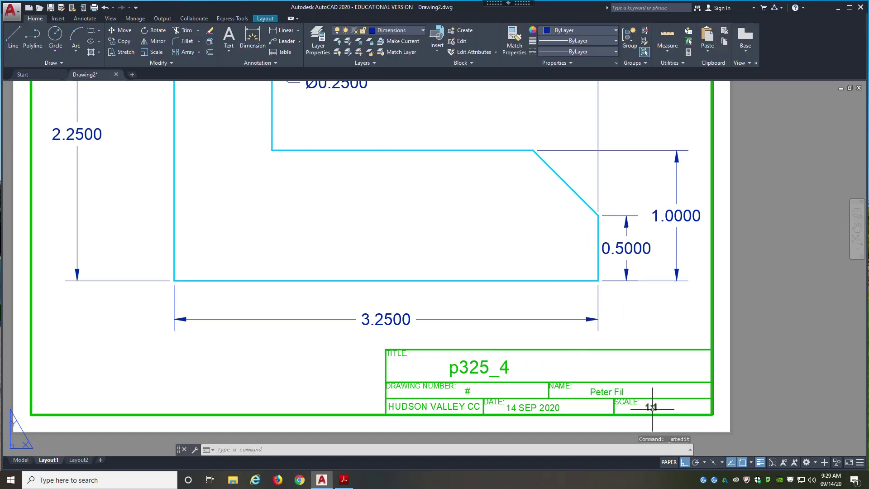
Check the layout viewport's scale and set the title block's scale text to 2:1.
scroll(647, 321, down, 4)
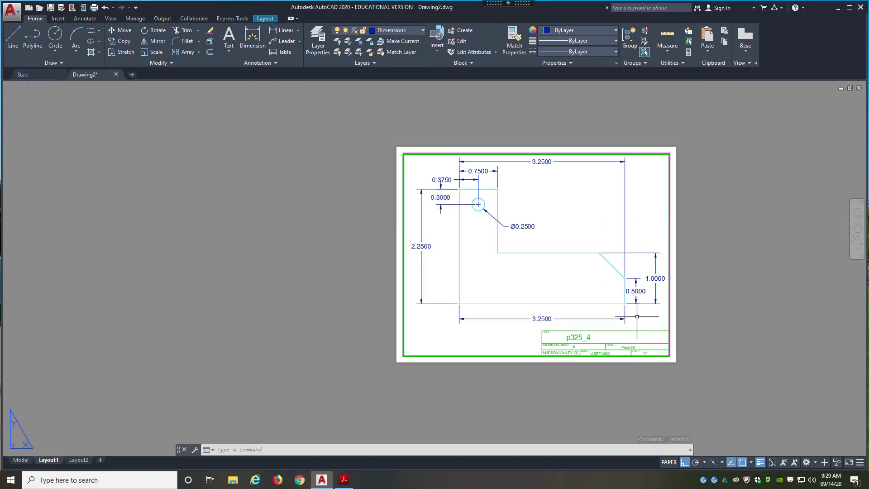
double_click(573, 270)
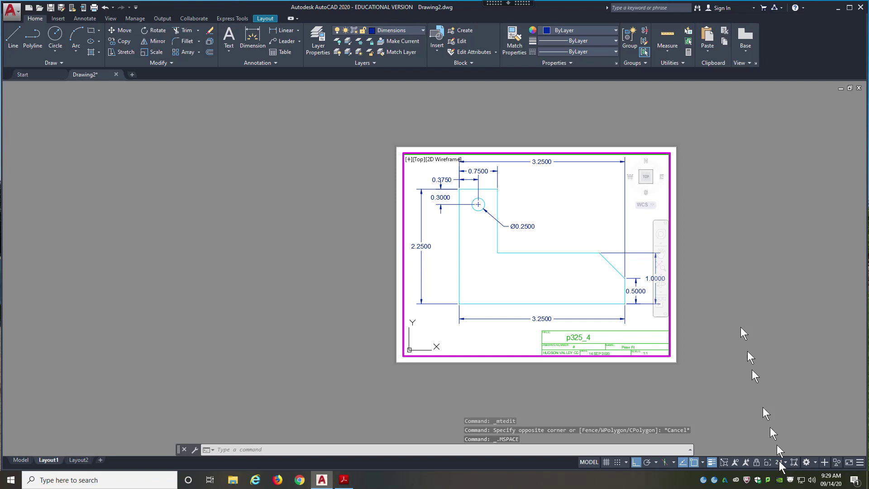
double_click(726, 259)
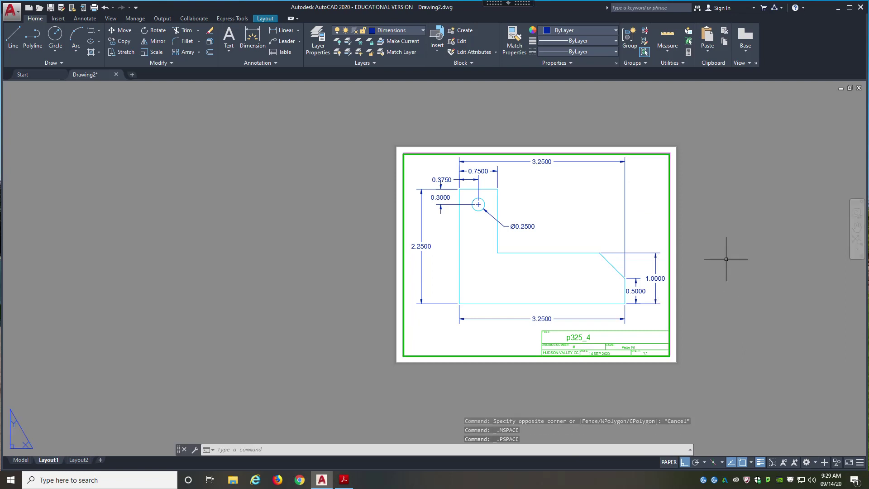
scroll(680, 346, up, 6)
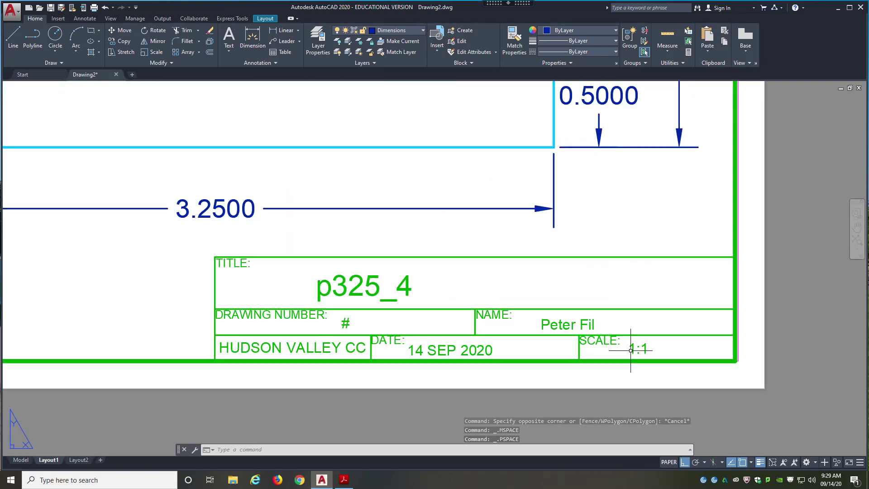
double_click(633, 347)
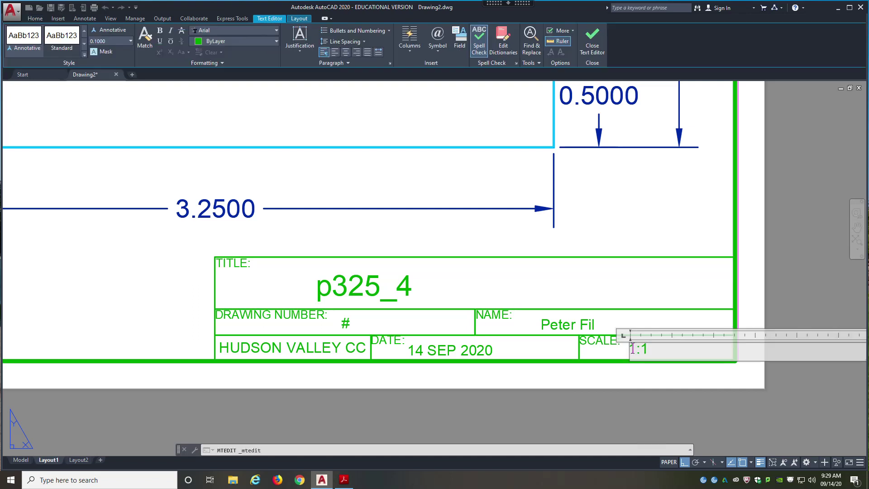
drag(636, 349, 628, 349)
click(643, 419)
key(Escape)
key(Escape)
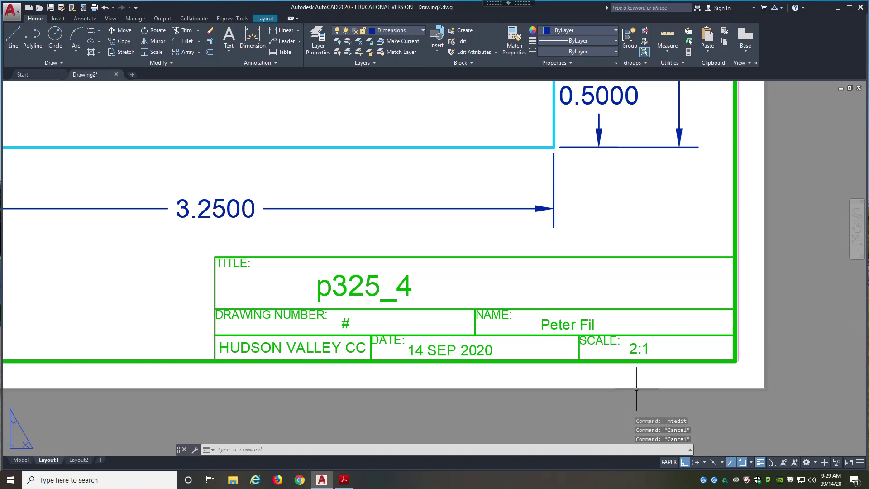
Compare the part in model space with its view on the Layout1 sheet and inspect the title block's scale.
scroll(636, 390, down, 4)
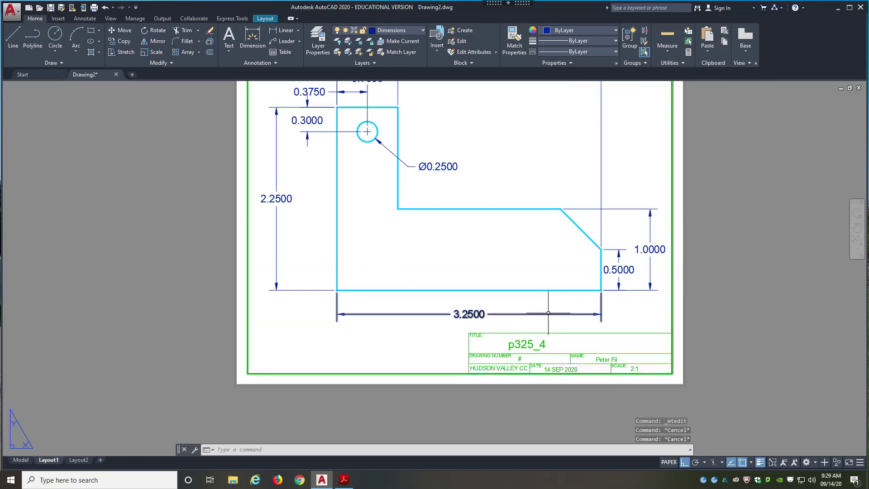
scroll(562, 326, down, 2)
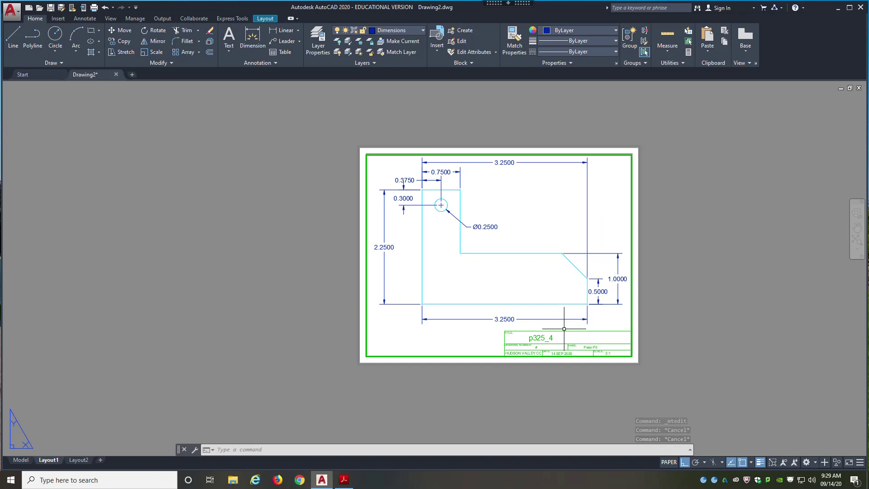
scroll(551, 281, up, 2)
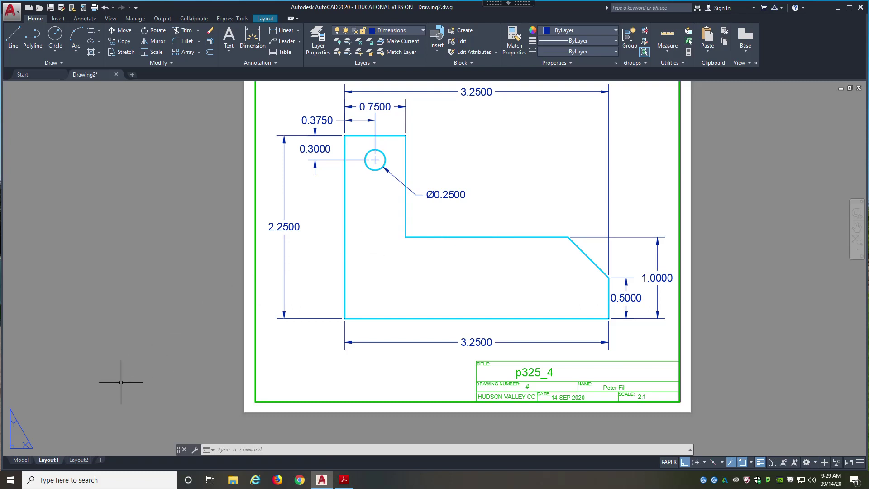
mouse_move(18, 461)
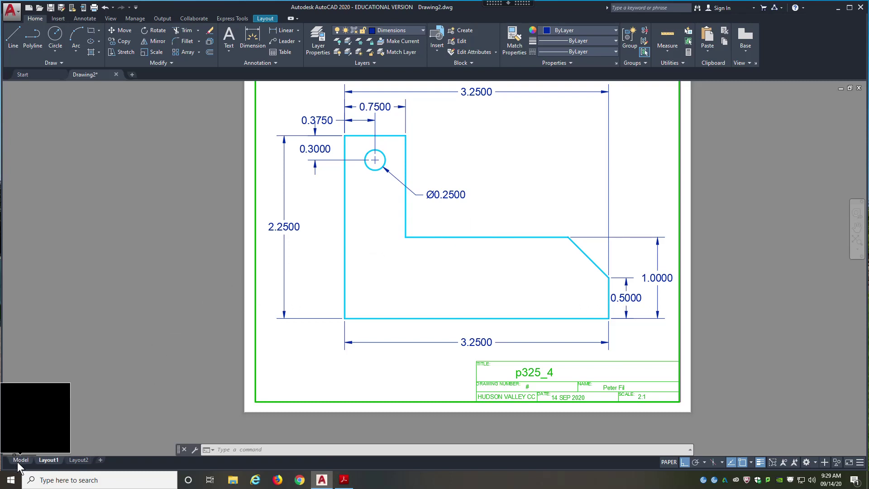
click(19, 461)
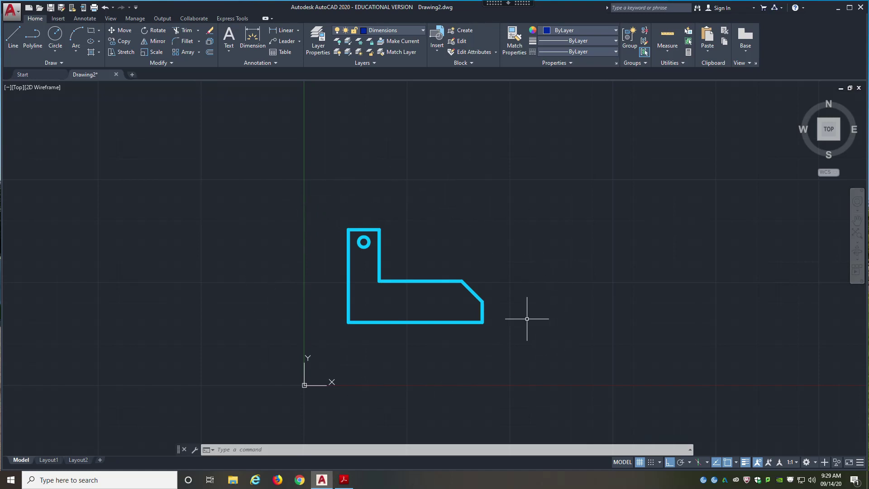
click(48, 460)
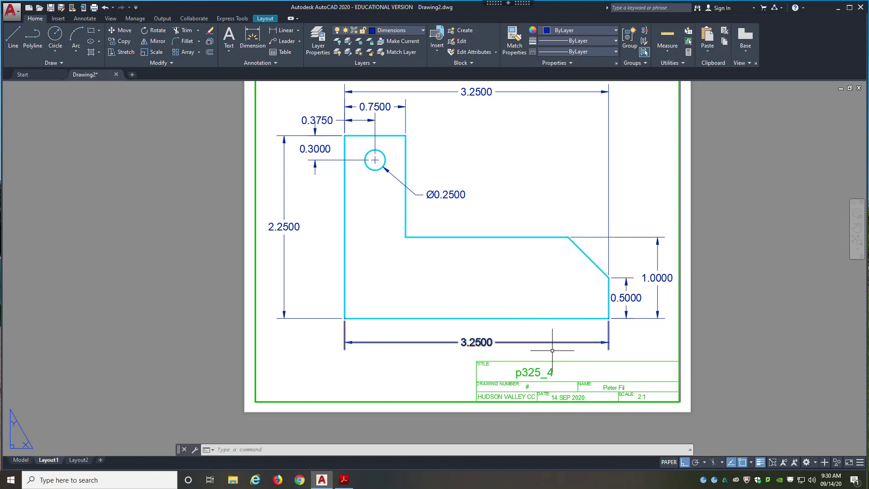
scroll(644, 406, up, 4)
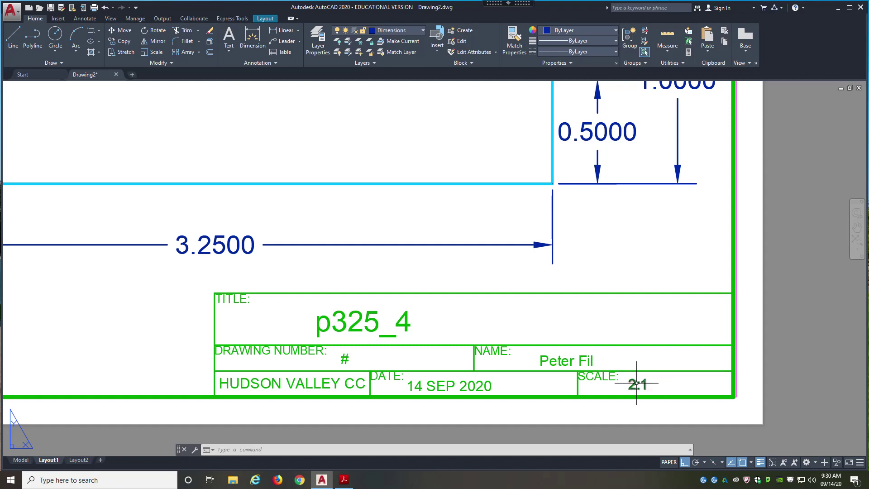
scroll(642, 386, up, 2)
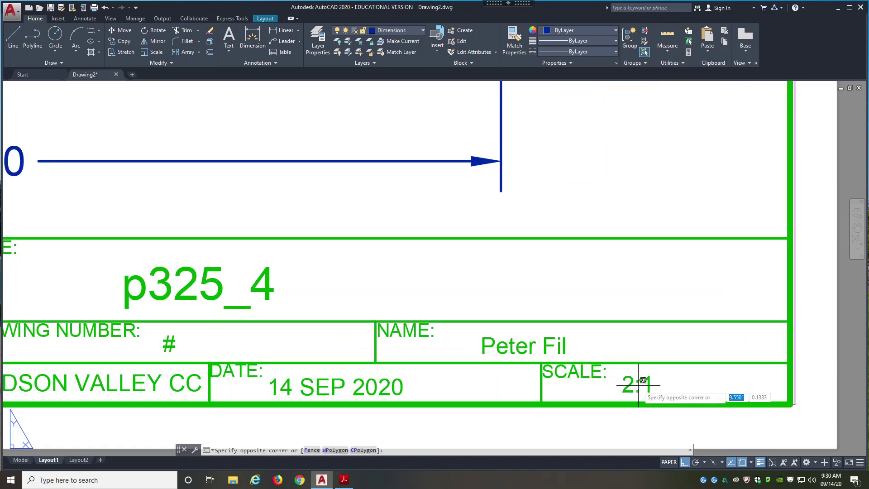
Zoom inside the activated layout viewport, undo that zoom and return to paper space.
double_click(638, 385)
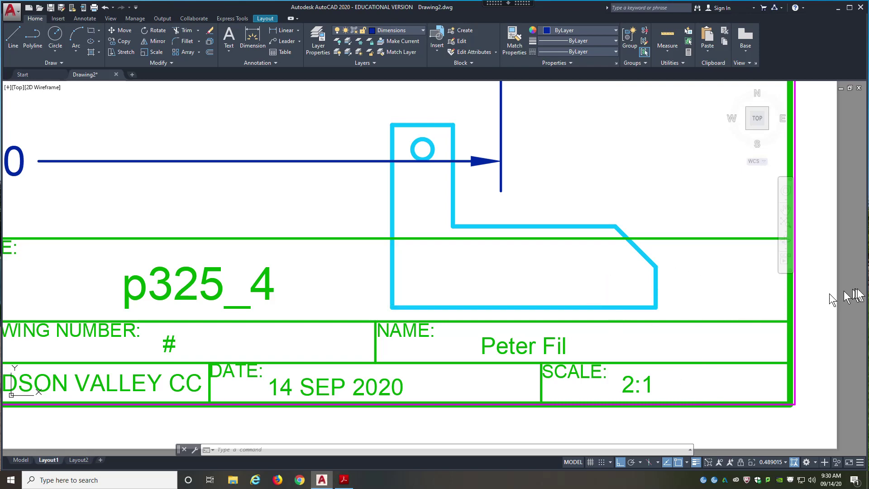
key(ctrl+z)
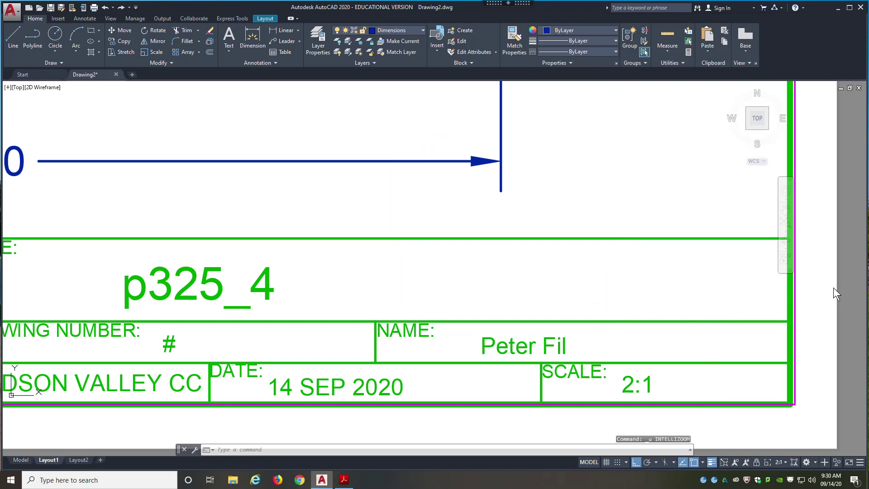
double_click(829, 292)
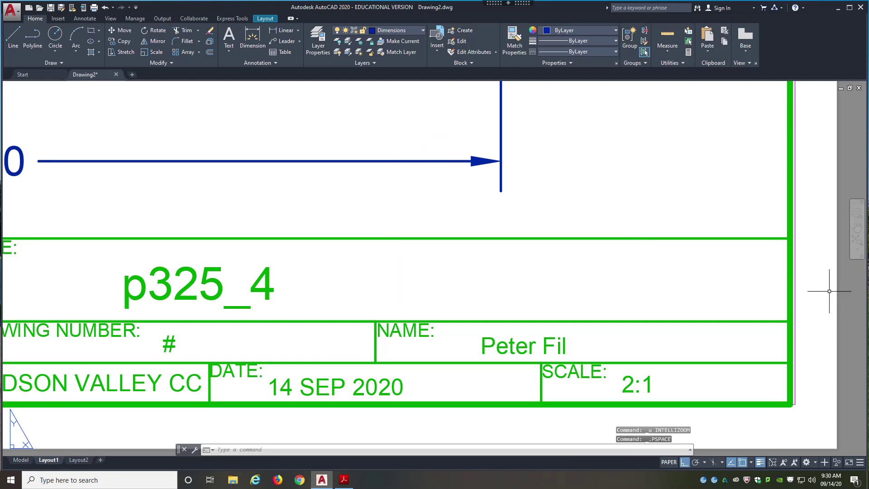
Zoom and pan the part inside the activated layout viewport so it shifts from its dimensions, and undo those view changes.
scroll(824, 286, down, 8)
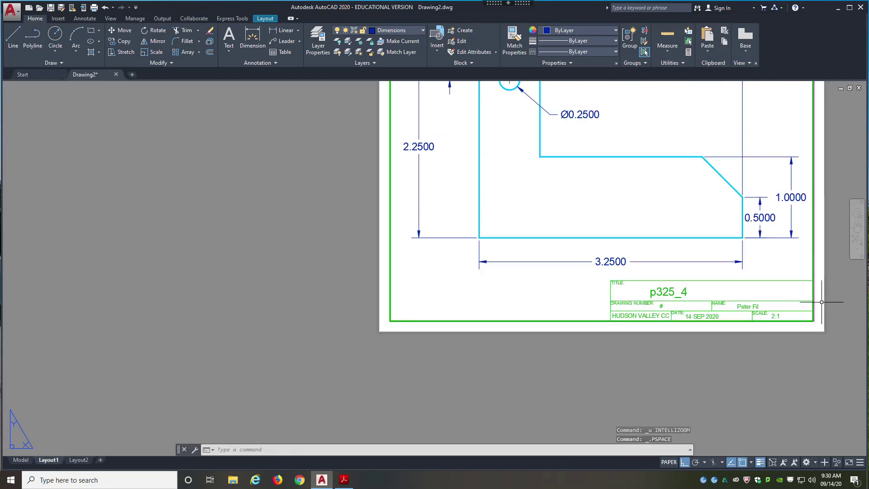
scroll(484, 326, down, 2)
scroll(640, 295, up, 5)
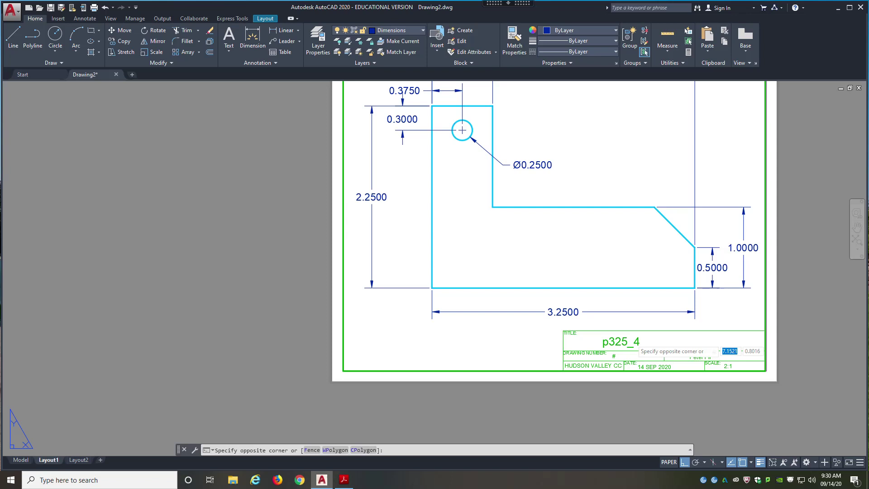
double_click(631, 339)
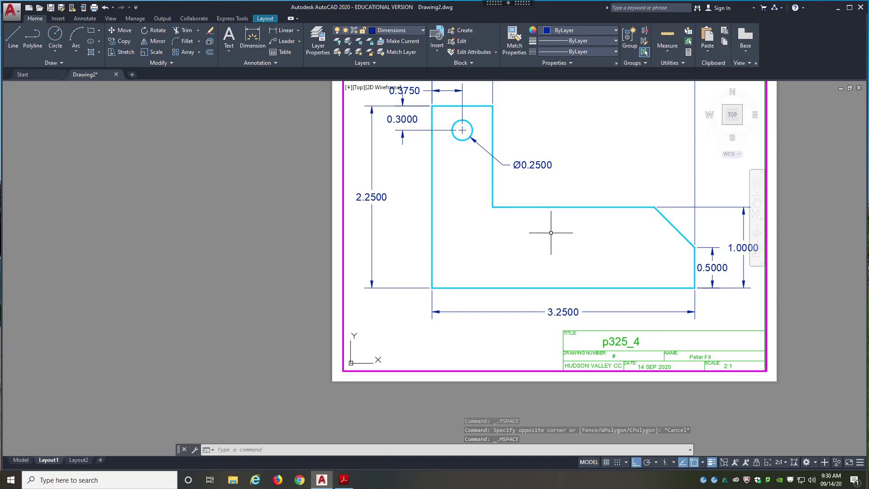
scroll(551, 233, down, 2)
scroll(551, 232, up, 2)
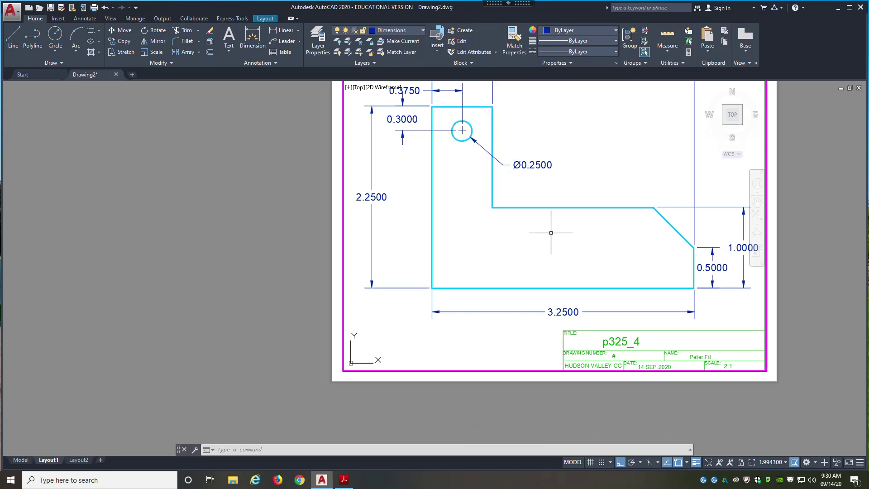
mouse_move(551, 233)
middle_down()
mouse_move(518, 244)
mouse_move(544, 234)
middle_up()
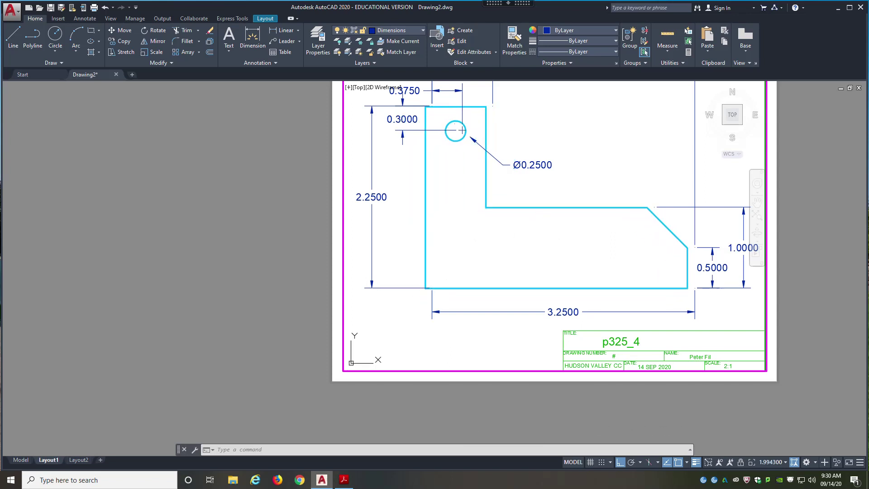
double_click(268, 253)
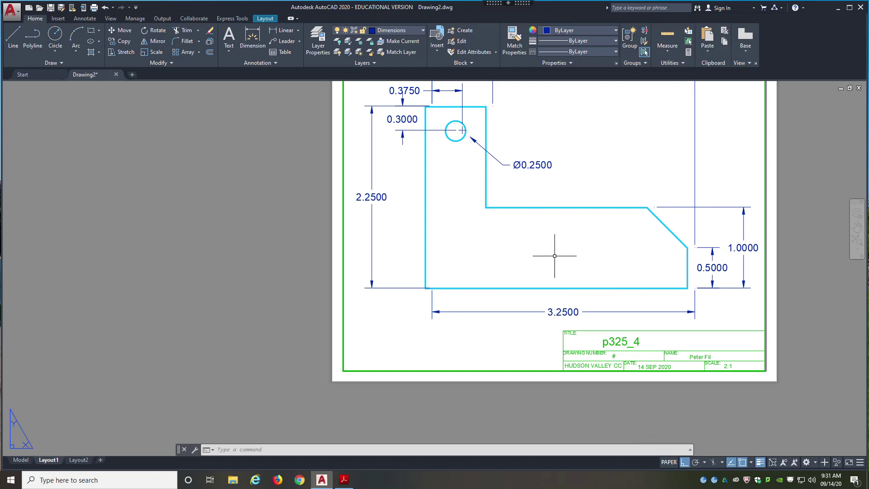
key(ctrl+z)
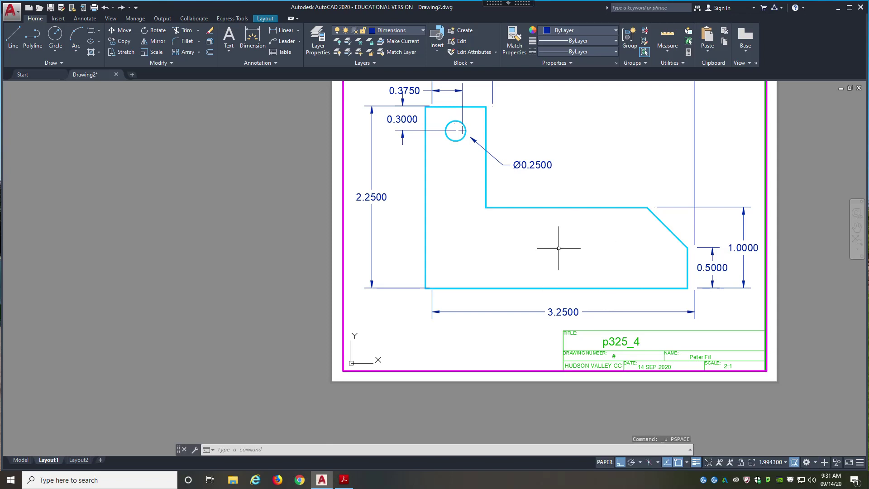
key(ctrl+z)
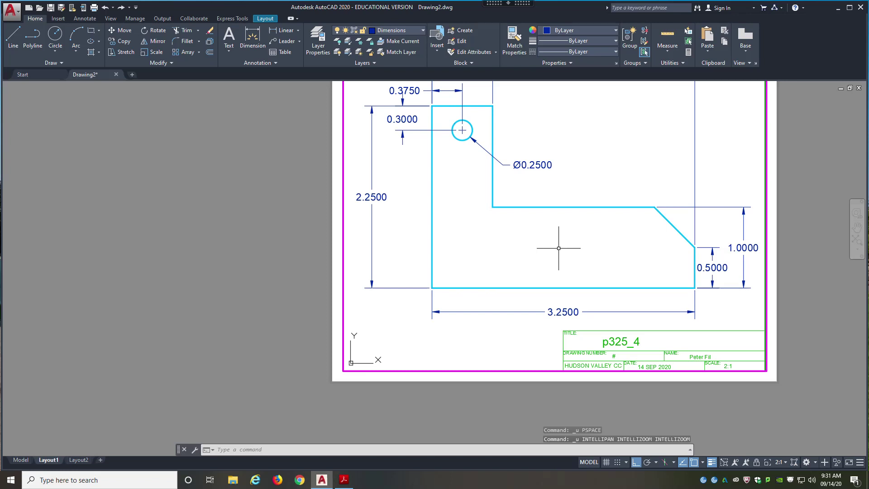
Return to paper space, open the title block's title text for editing and close it without changes, staying in paper space.
double_click(308, 257)
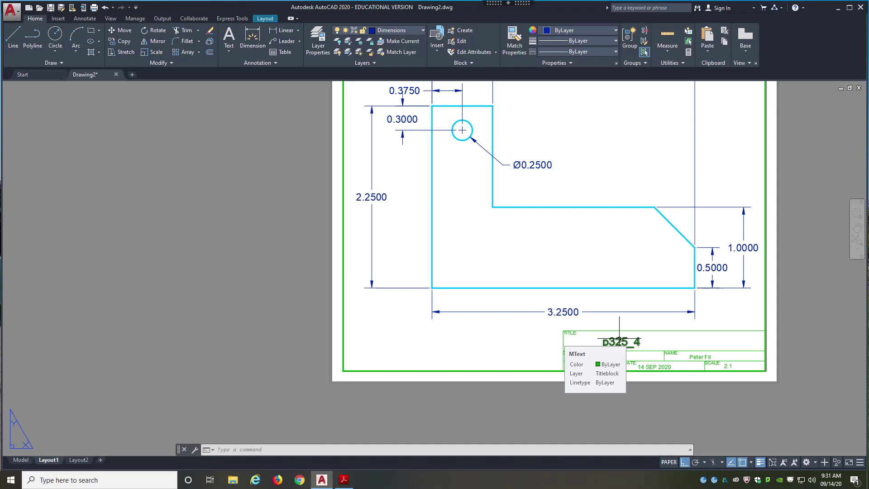
double_click(619, 340)
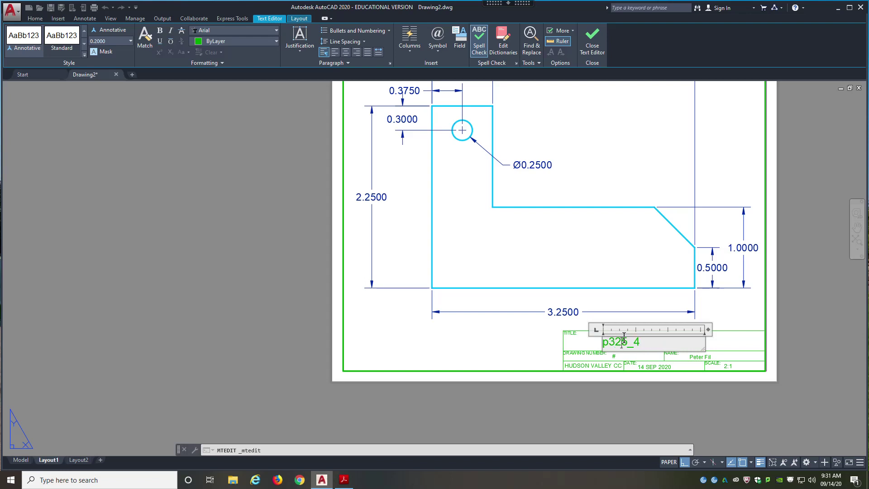
key(Escape)
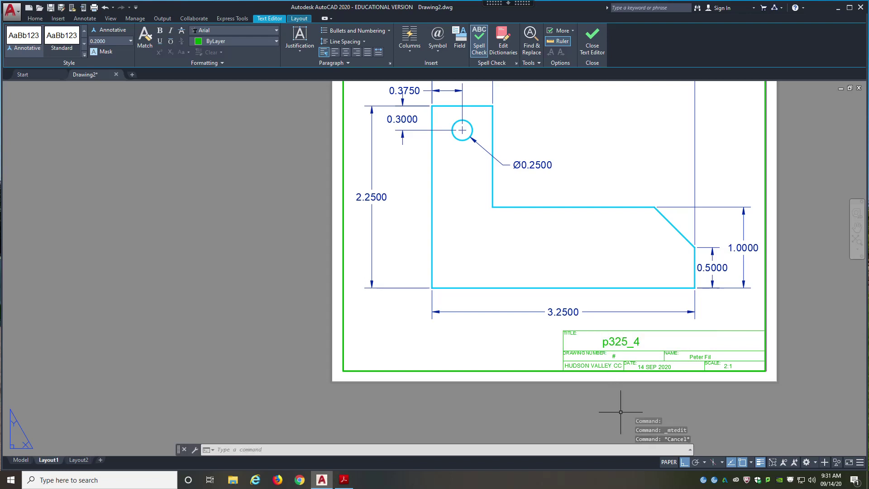
key(Escape)
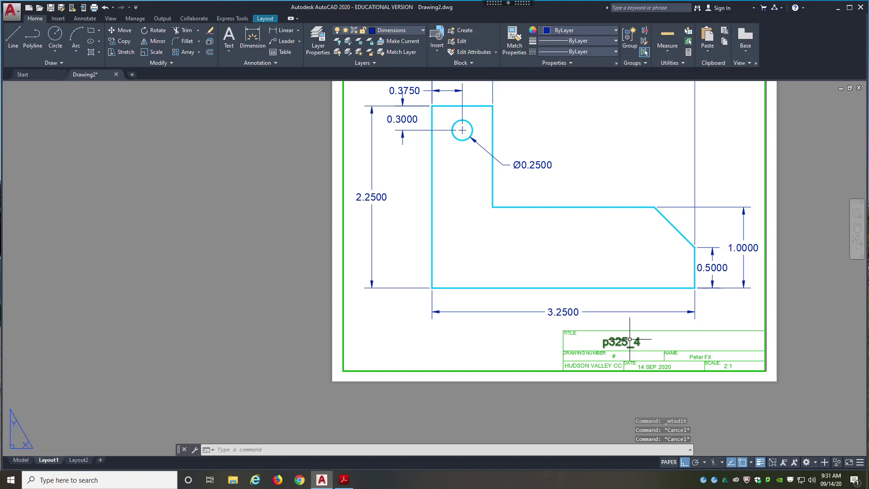
double_click(631, 339)
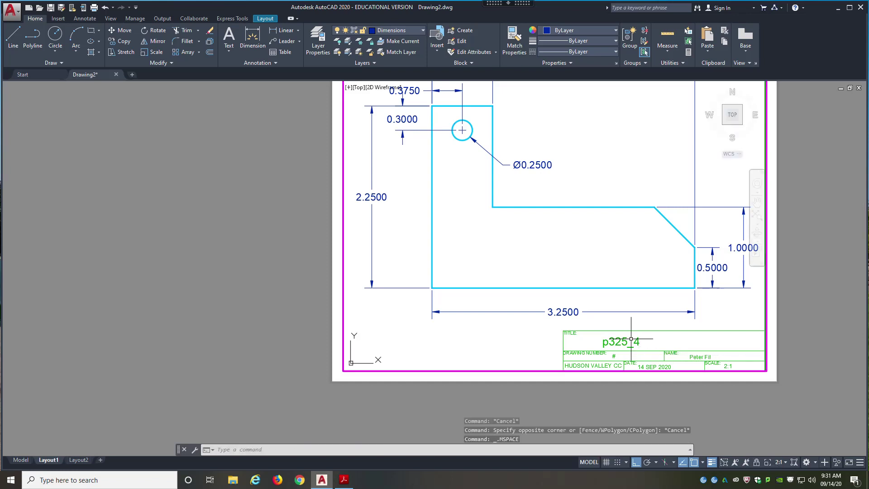
click(591, 462)
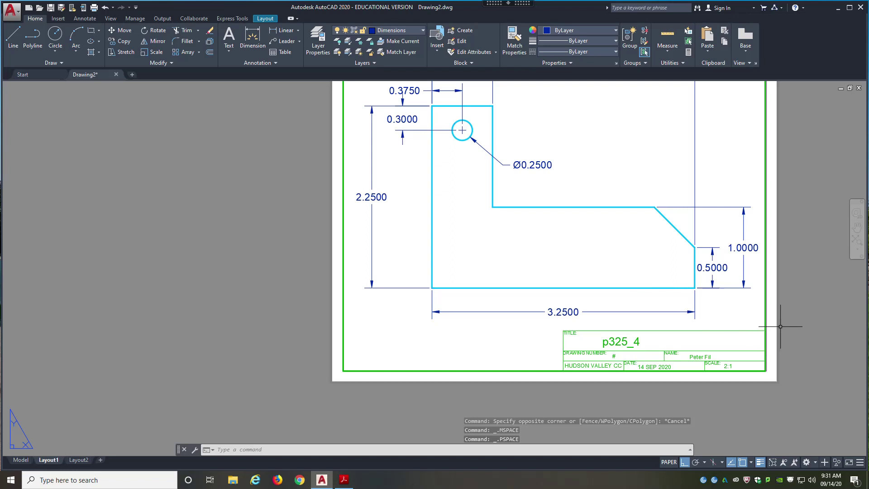
scroll(494, 346, down, 2)
scroll(559, 301, up, 2)
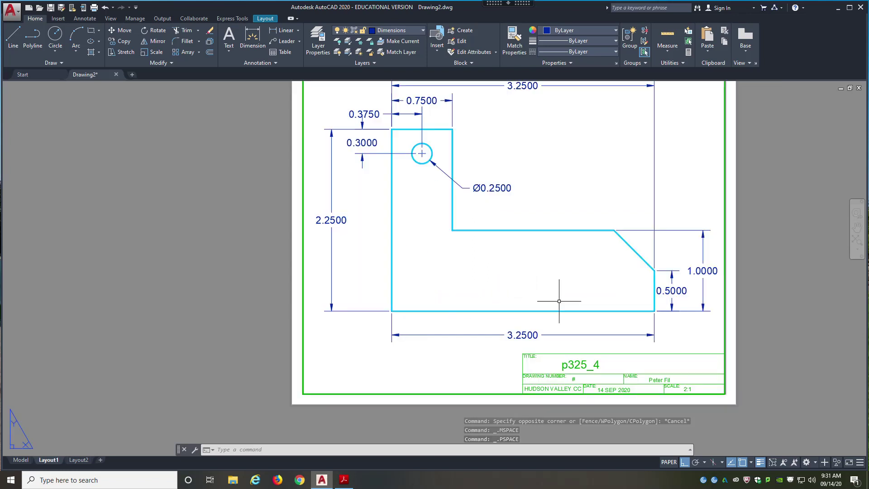
mouse_move(588, 281)
middle_down()
mouse_move(559, 301)
mouse_move(543, 296)
middle_up()
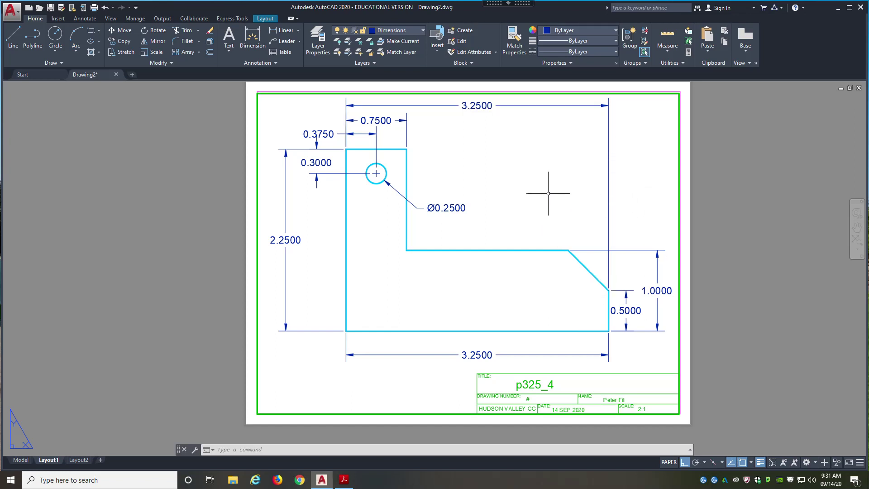
Dimension the inner horizontal edge with a 2x prefix on its text, placing it just above the edge, and delete that dimension.
click(255, 40)
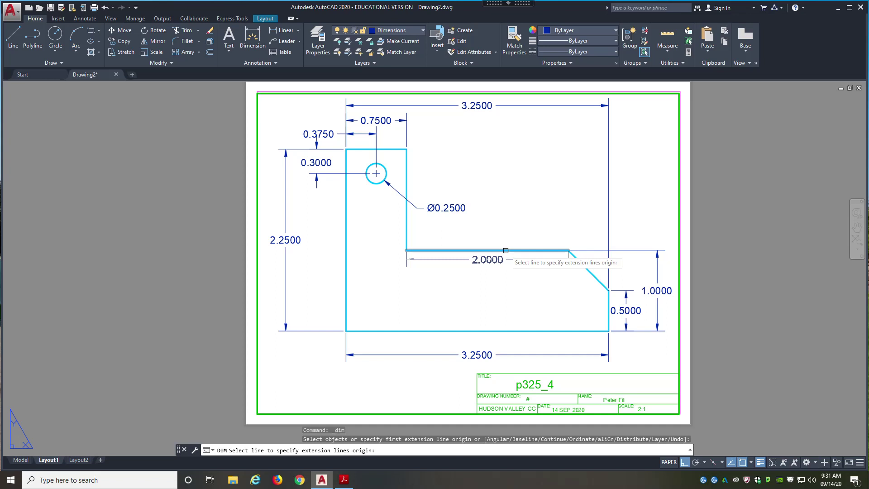
click(506, 250)
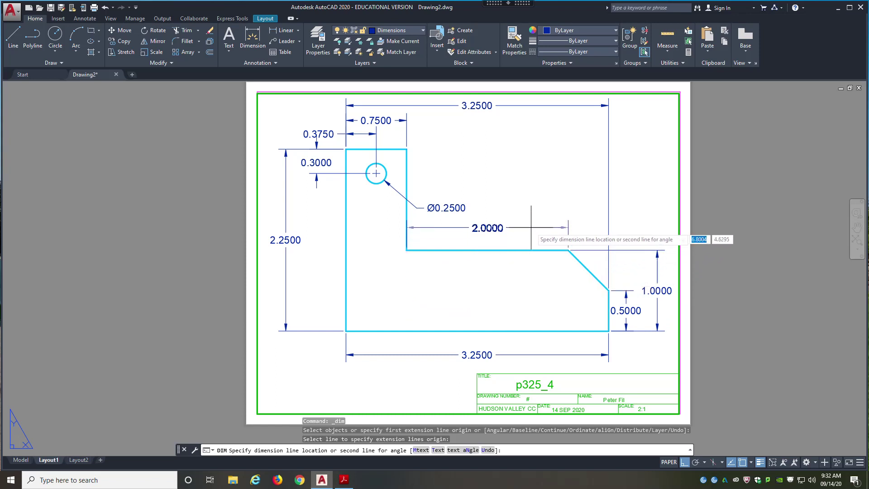
text(m)
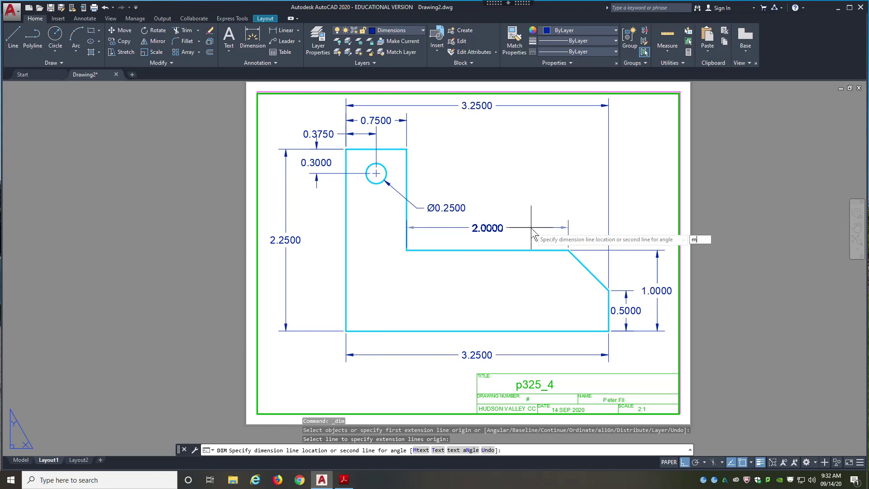
key(Return)
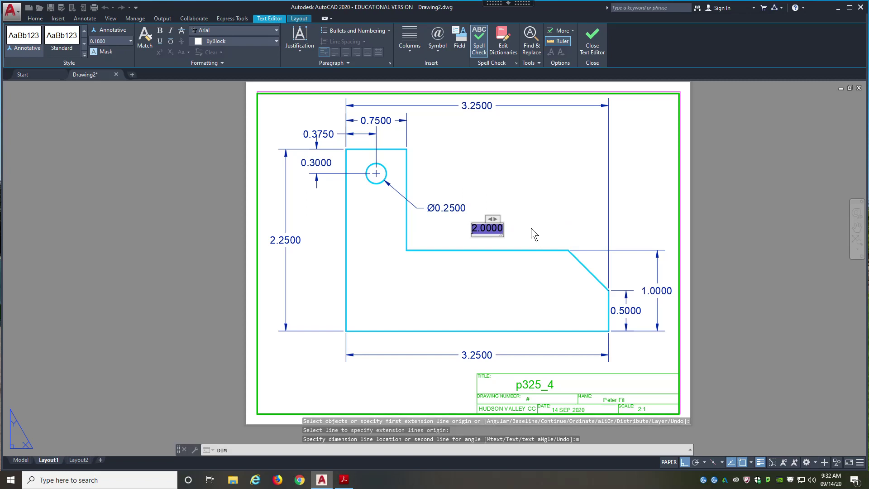
text(2x)
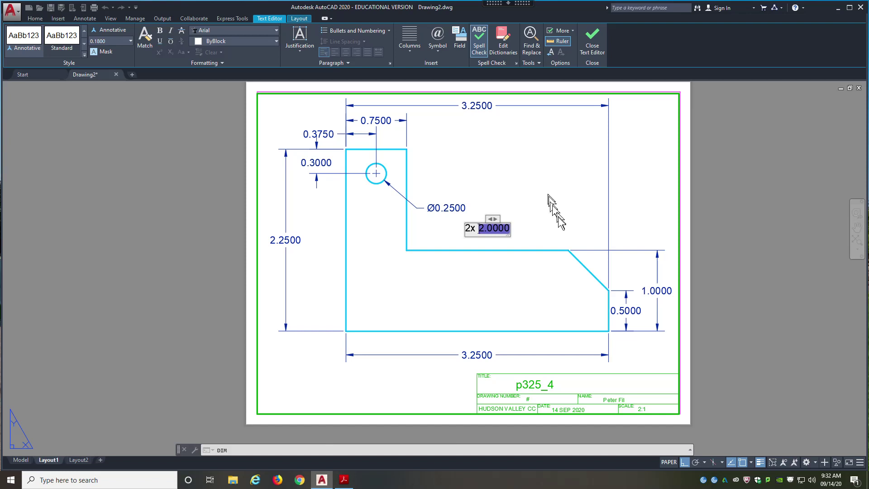
click(551, 228)
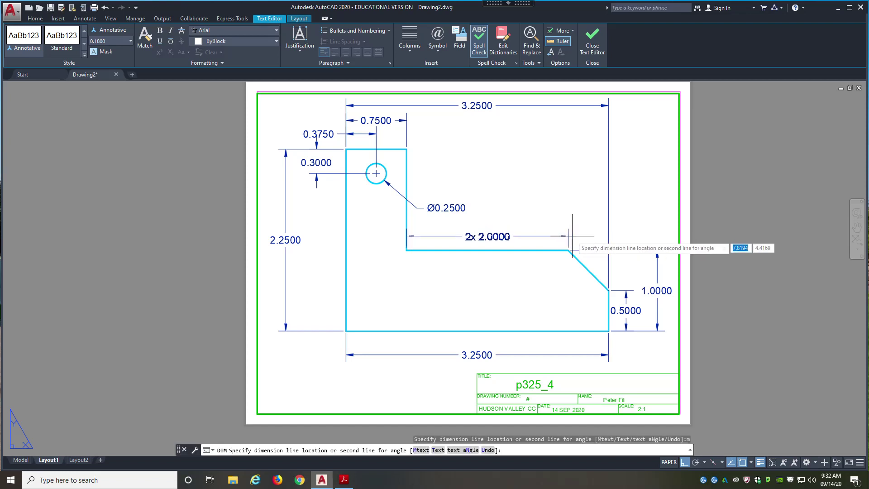
click(517, 233)
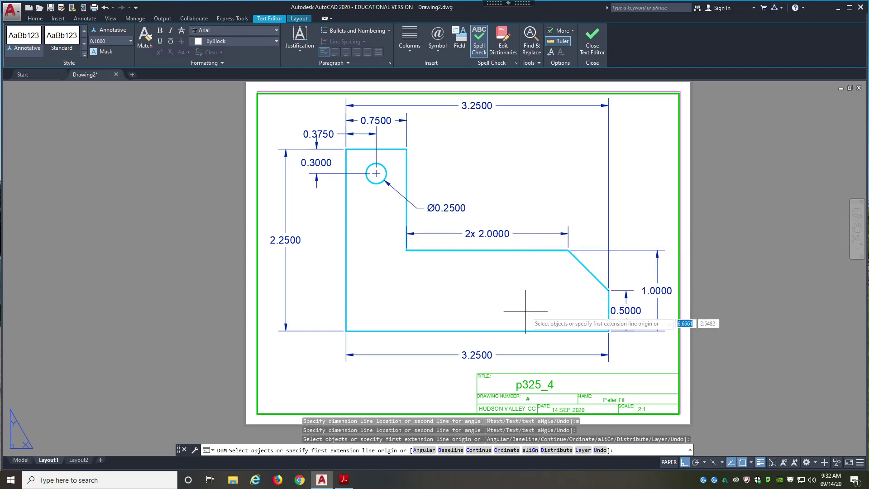
key(Return)
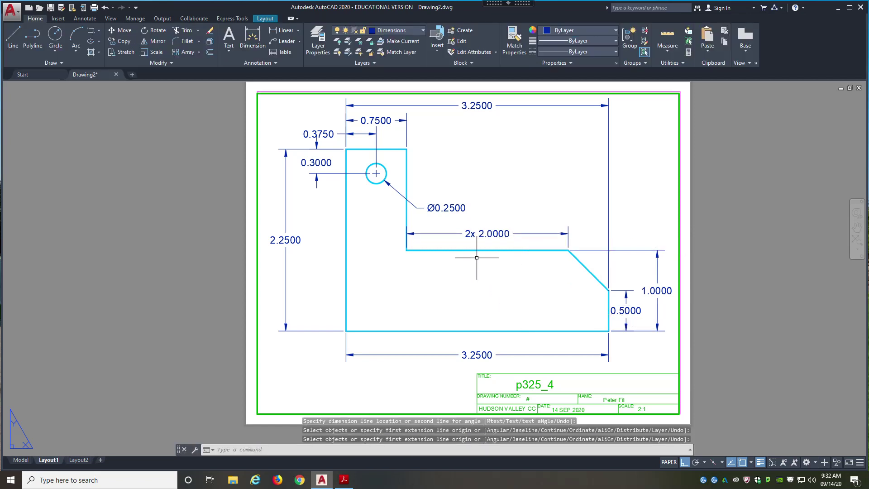
click(482, 233)
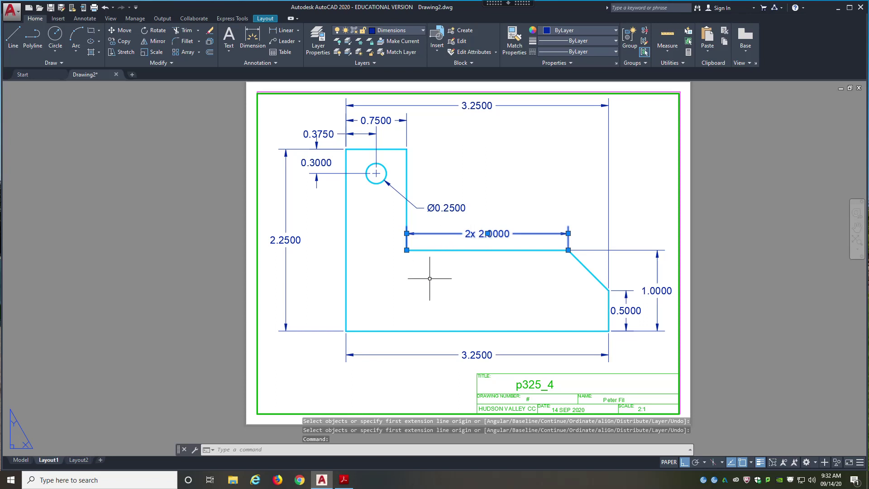
key(Delete)
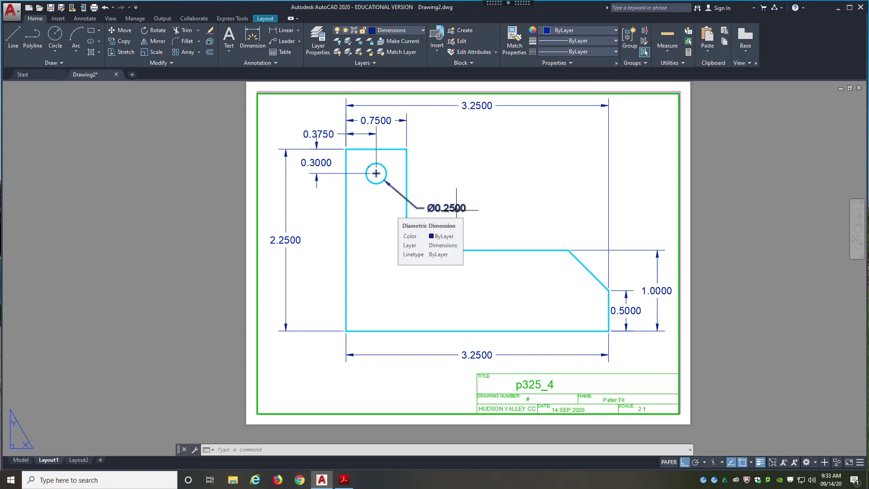
Set the precision of the hole's diameter dimension to three decimal places (0.000).
click(456, 210)
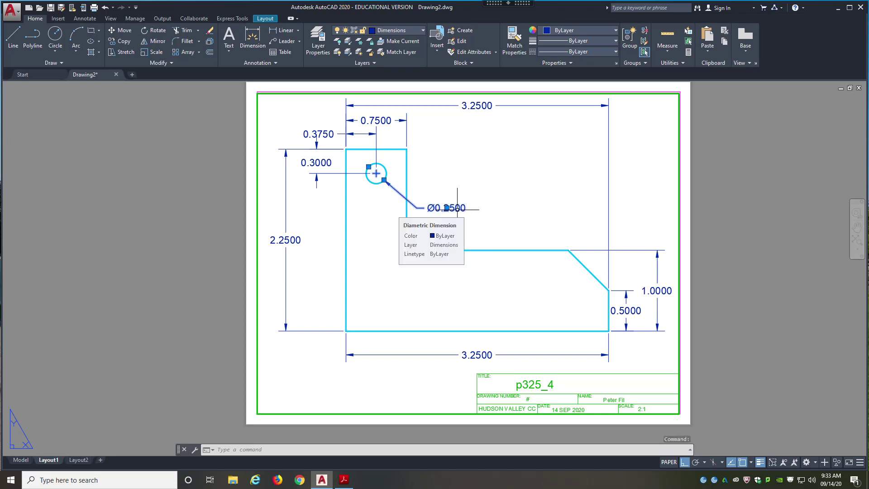
right_click(457, 209)
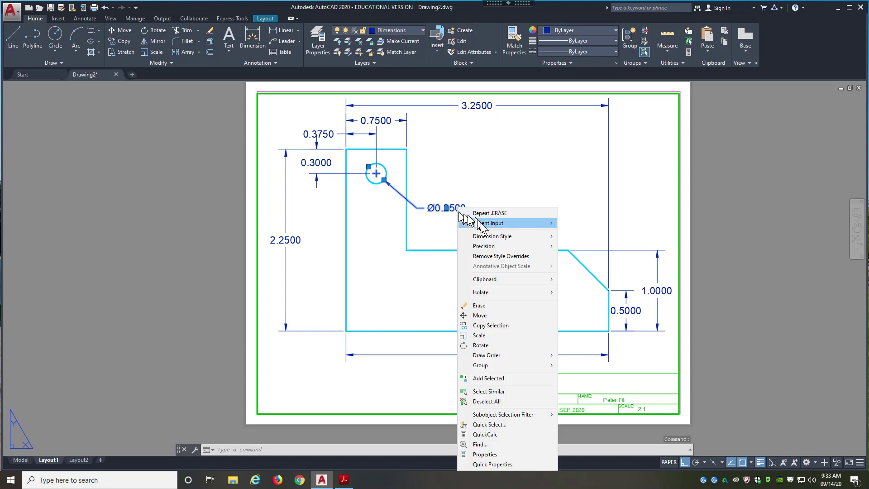
mouse_move(493, 247)
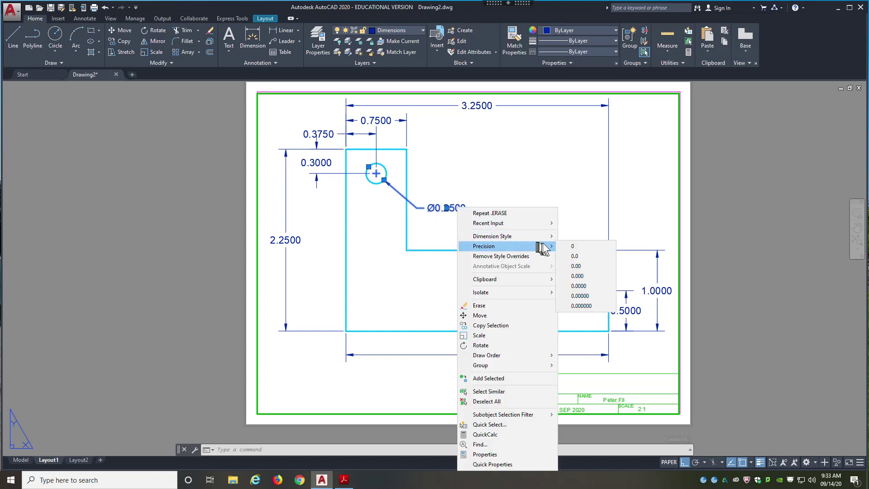
click(577, 276)
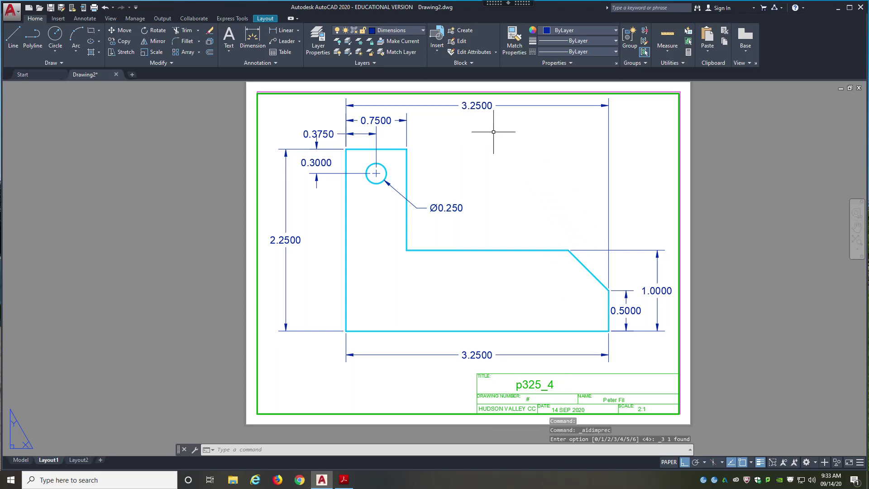
Select all dimensions on the sheet together and set their precision to three decimal places (0.000).
click(478, 106)
mouse_move(478, 106)
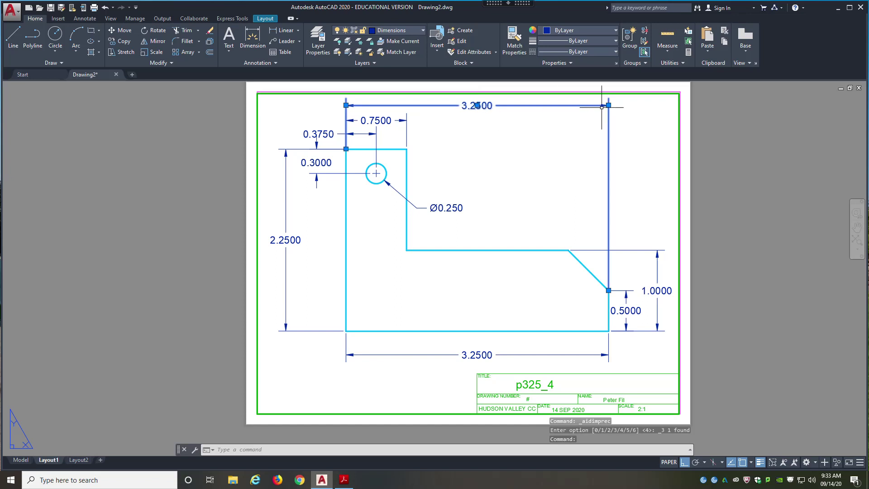
click(672, 98)
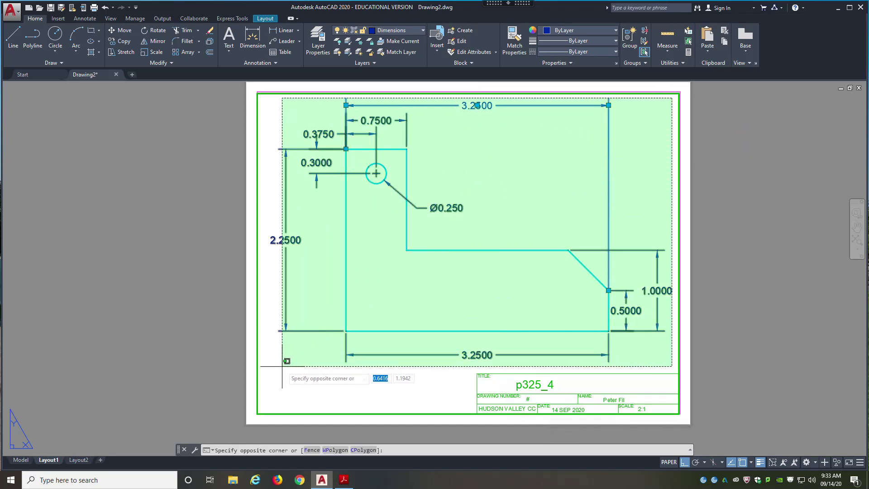
click(264, 364)
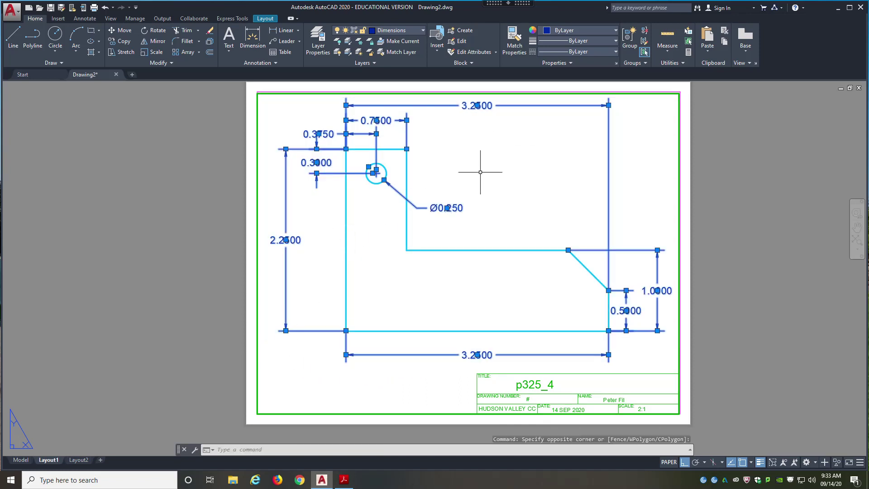
right_click(487, 105)
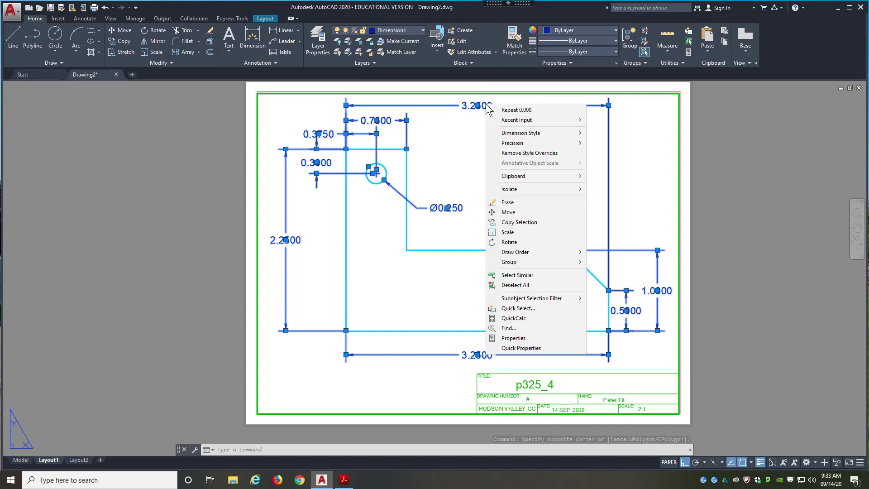
mouse_move(525, 143)
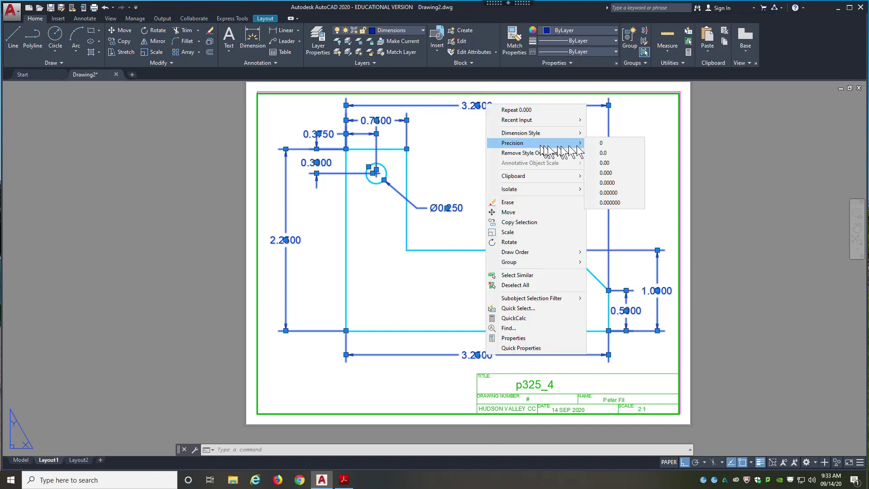
click(606, 172)
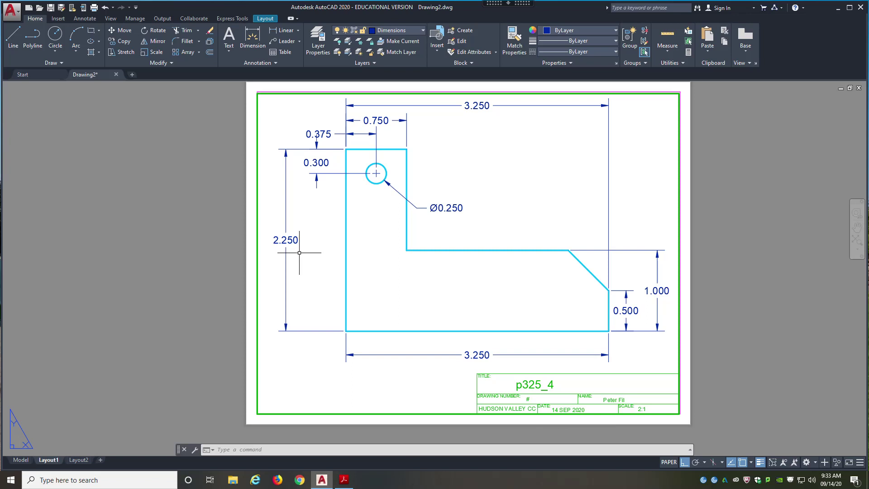
Move the hole's vertical location dimension and the overall height dimension farther out from the part's left edge.
click(313, 173)
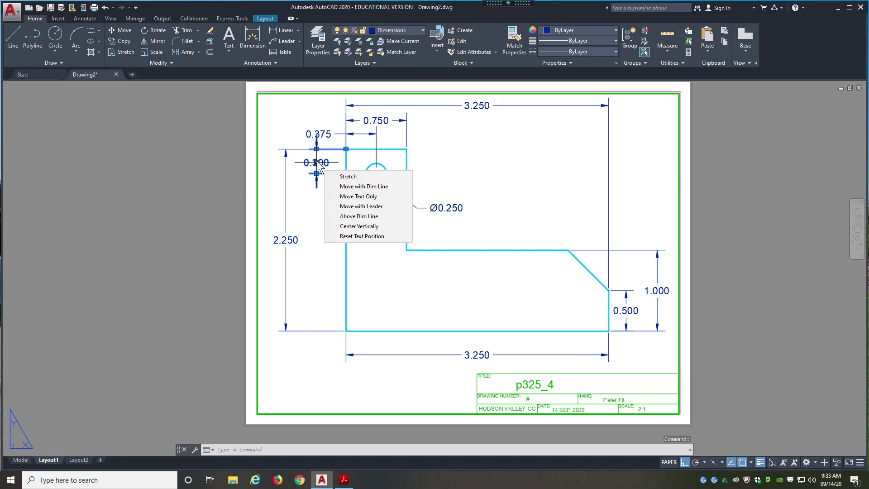
click(315, 162)
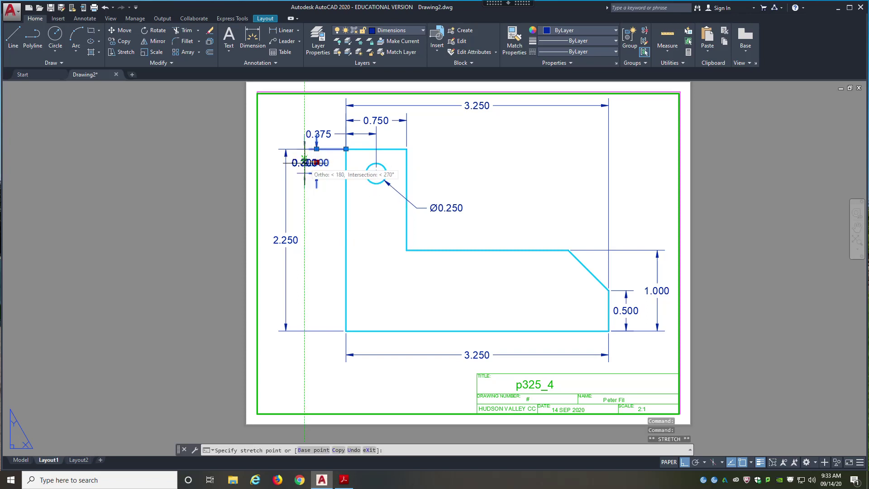
click(305, 162)
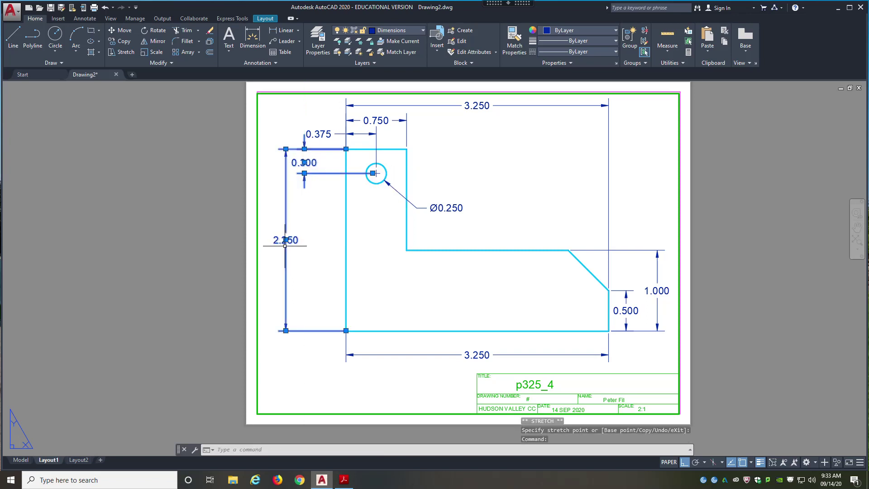
click(286, 240)
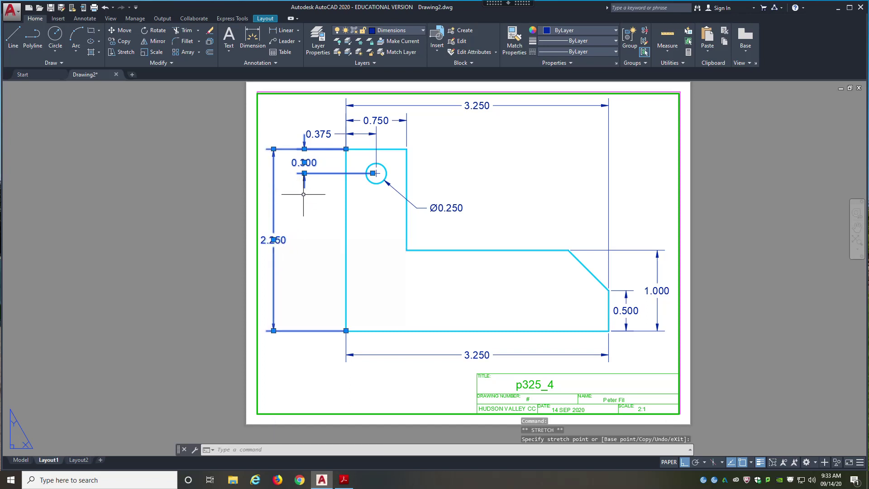
key(Escape)
key(Escape)
Move the hole's vertical location dimension farther out so its arrow clears the 0.375 text, and deselect it.
click(301, 181)
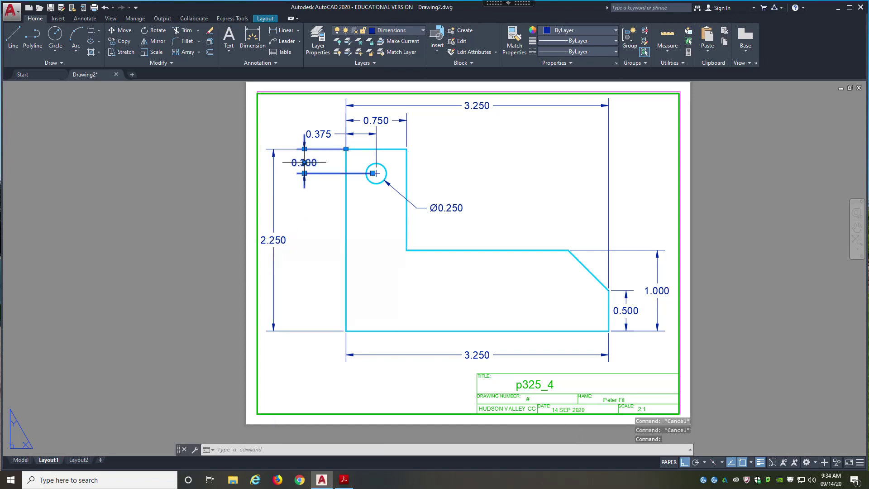
click(304, 163)
click(292, 163)
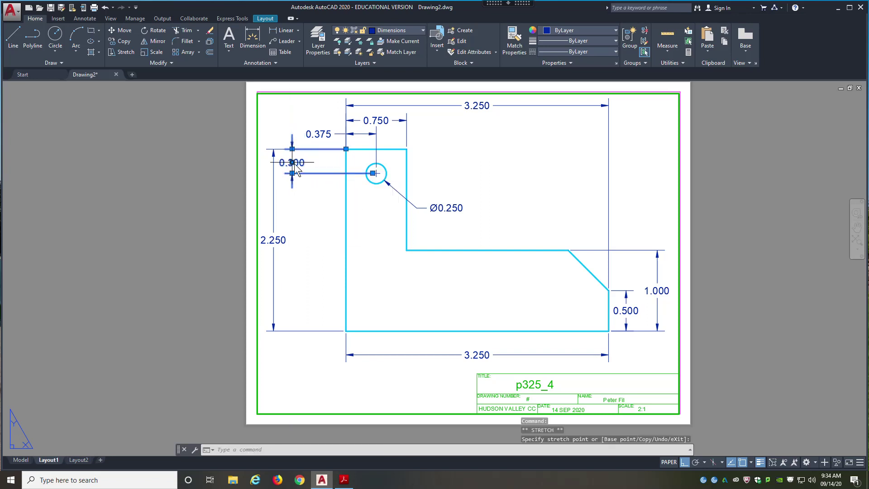
key(Escape)
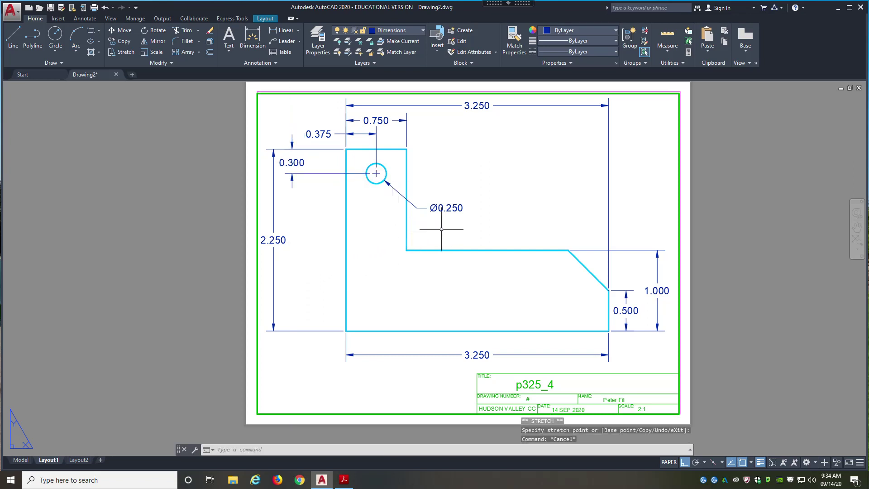